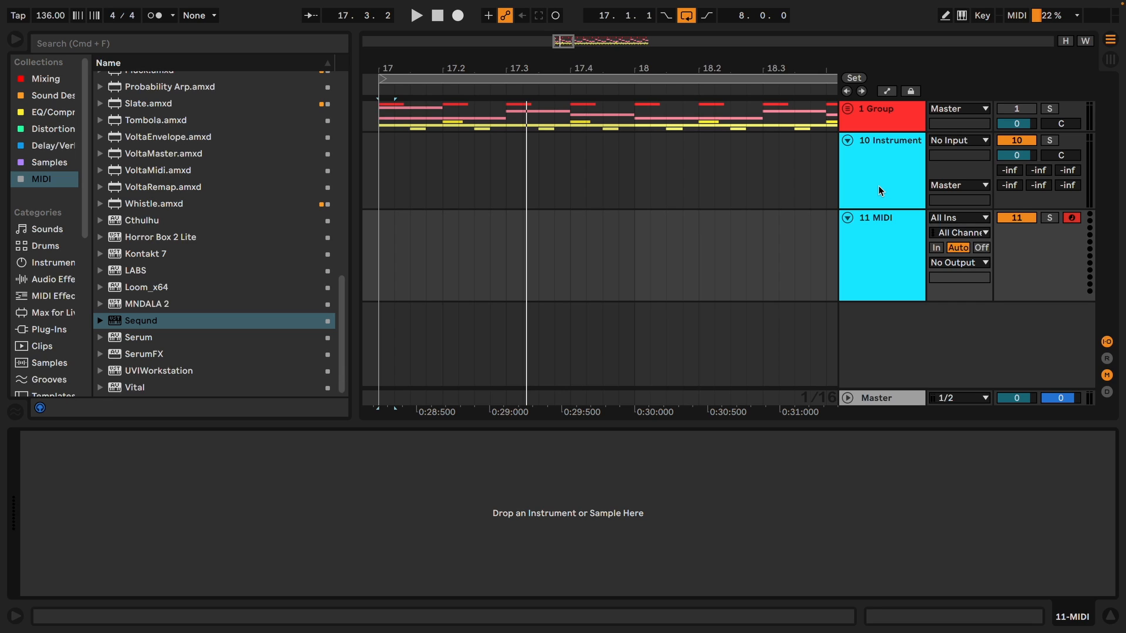
- Load the Seqund plug-in from the browser onto the empty 11 MIDI track
left_click(878, 190)
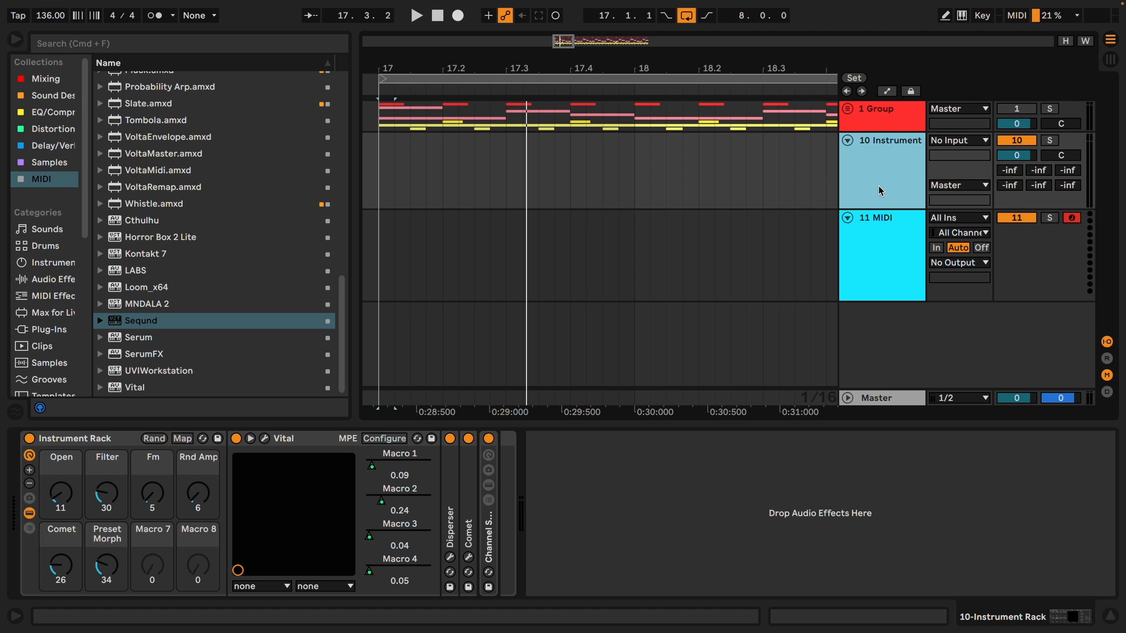
left_click(673, 264)
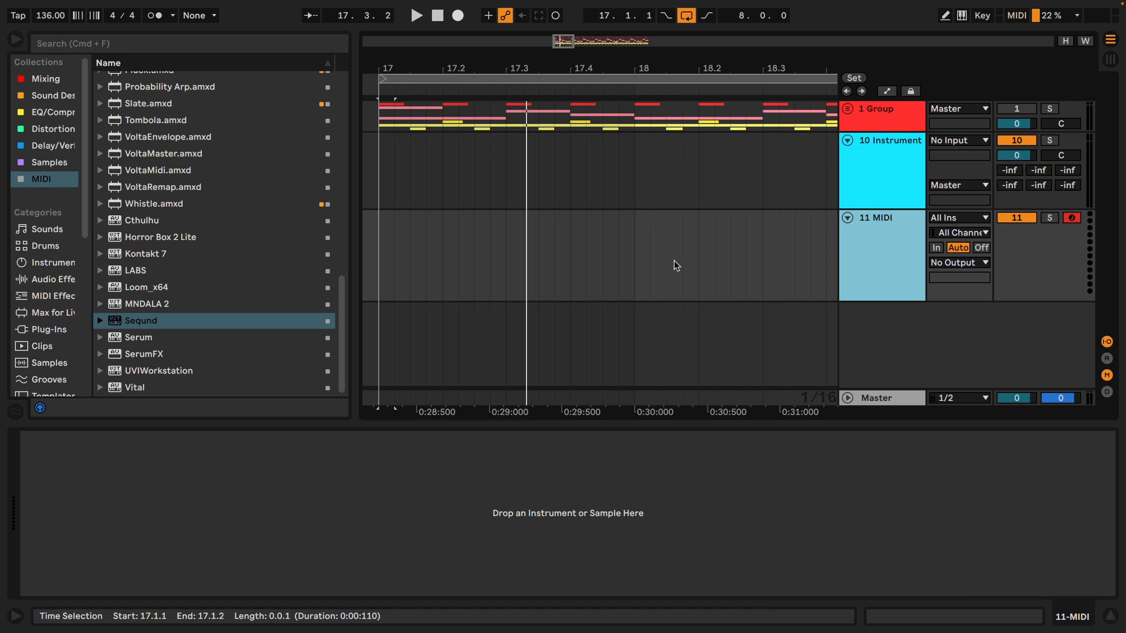
double_click(164, 322)
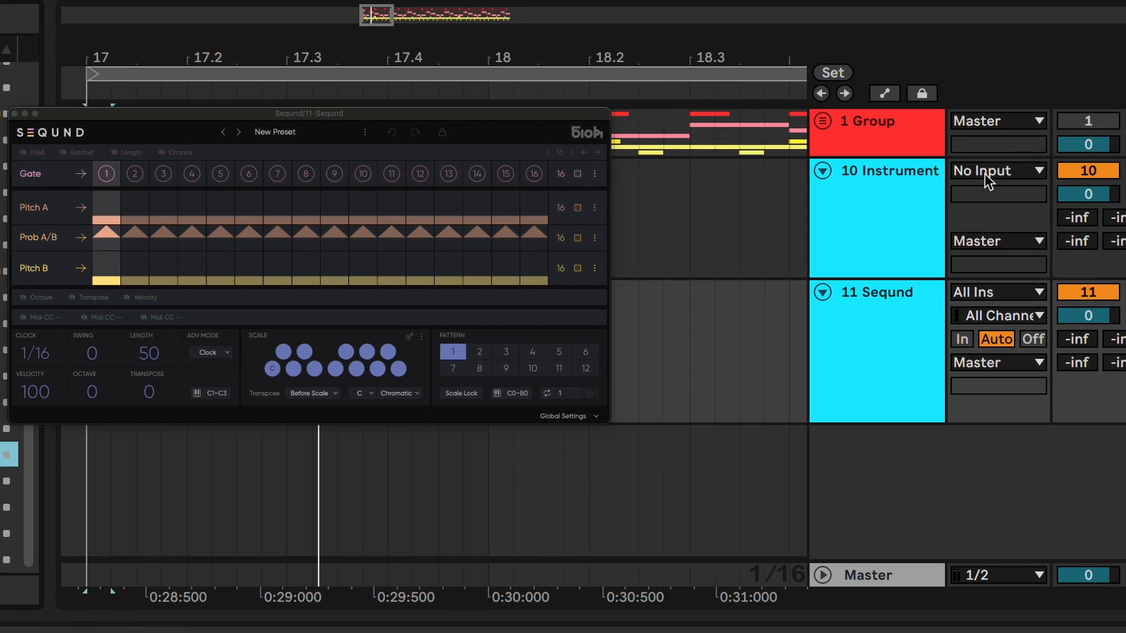
- Set the 10 Instrument track's MIDI input to 11-Seqund, with Seqund as the source instead of Post FX
left_click(988, 179)
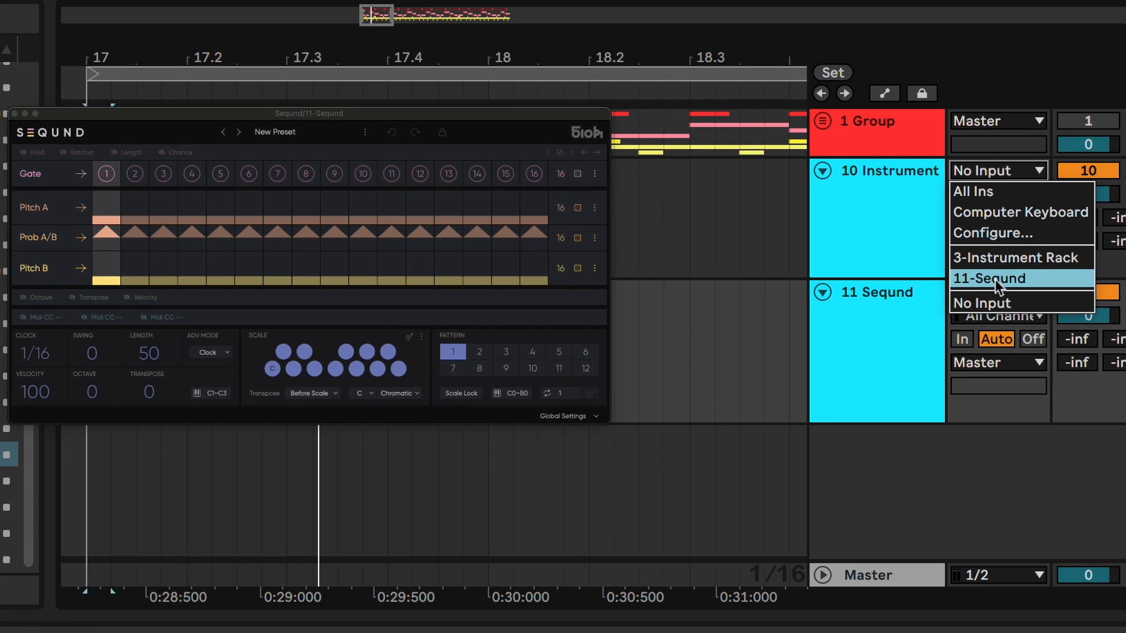
left_click(995, 279)
left_click(997, 196)
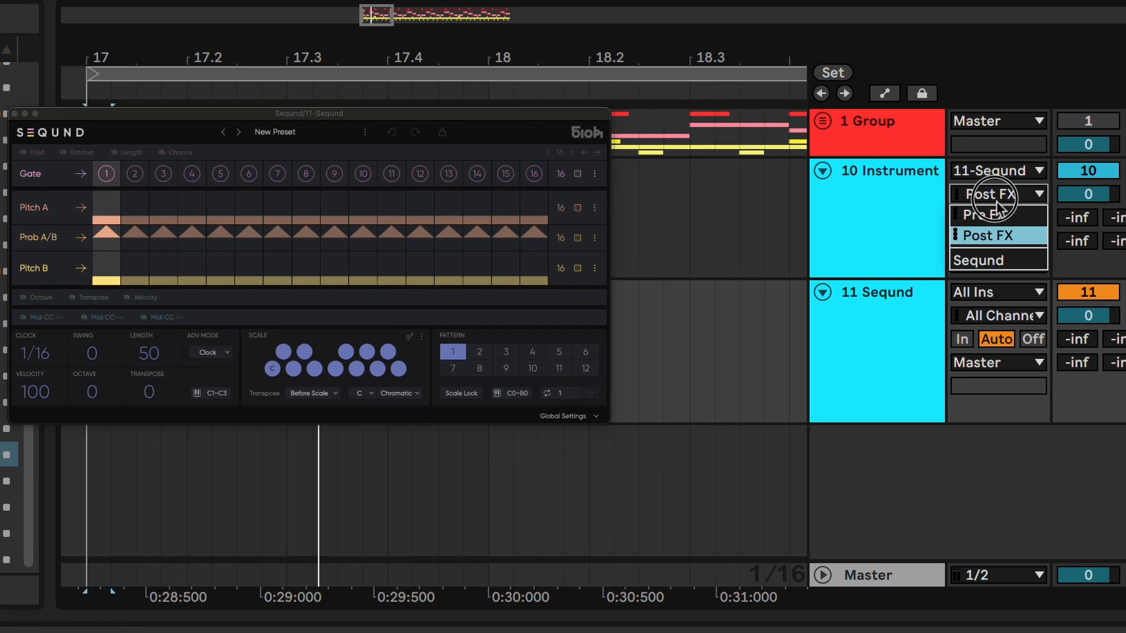
left_click(991, 261)
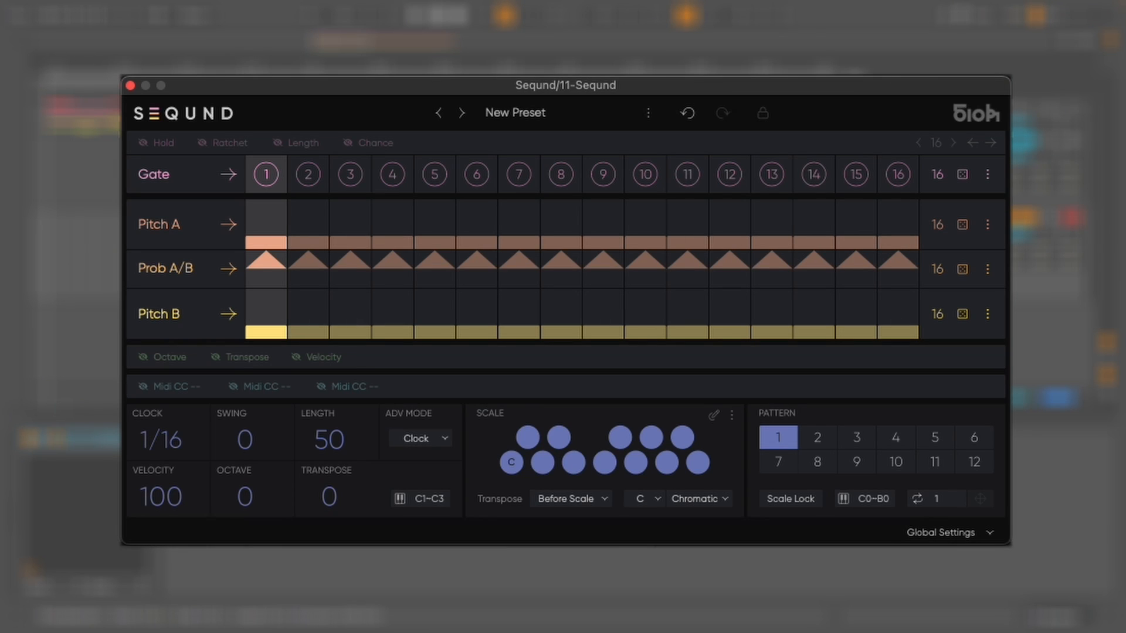
- Enable gate steps 1, 3, 6, 10 and 13 in the sequencer
left_click(265, 175)
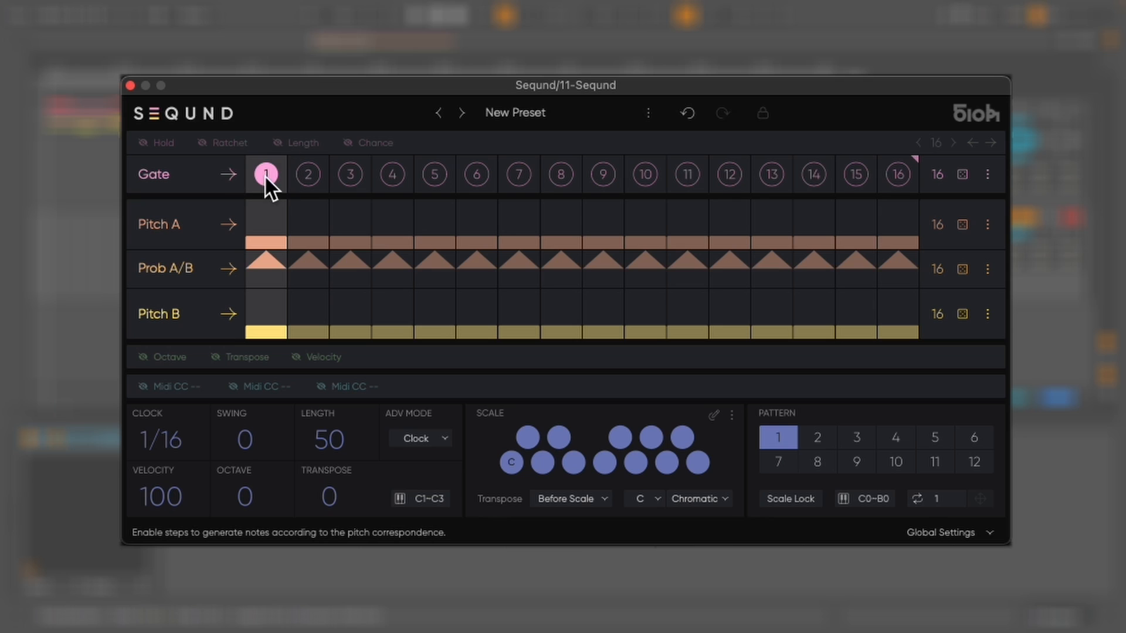
left_click(355, 178)
left_click(477, 176)
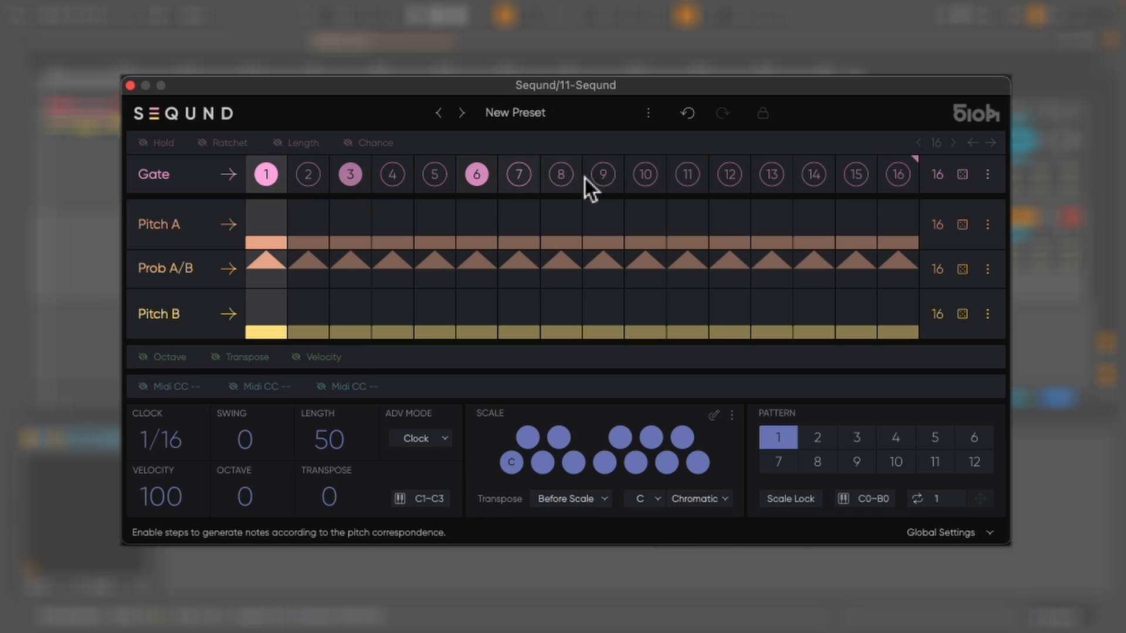
left_click(645, 176)
left_click(772, 174)
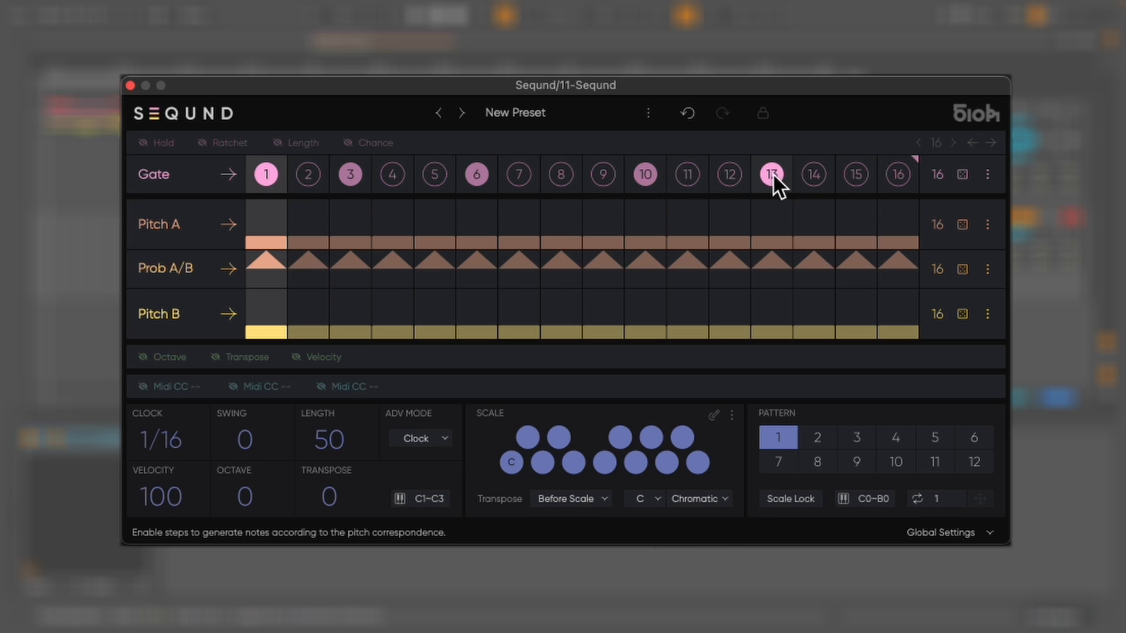
- Randomize the Gate lane a couple of times and reset all its steps to the default value
left_click(962, 175)
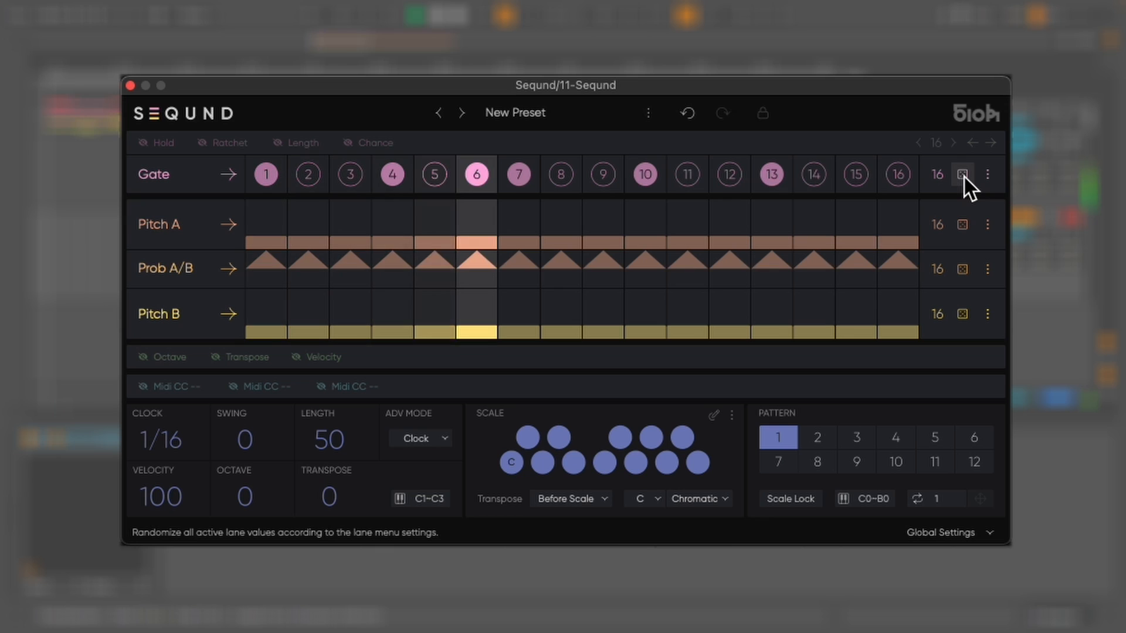
left_click(963, 175)
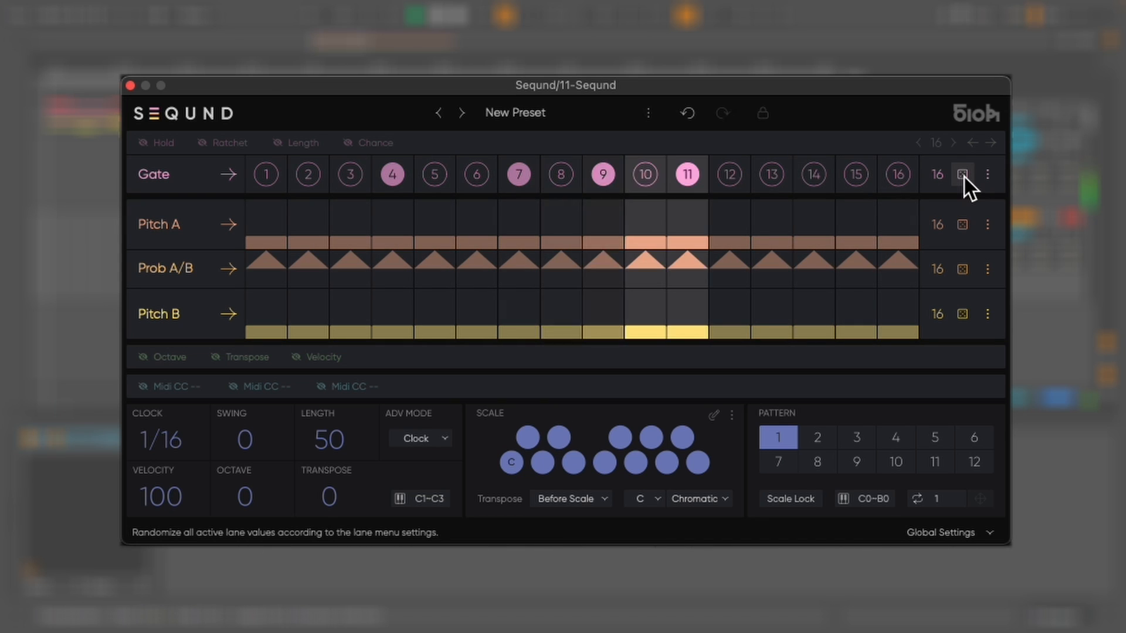
left_click(989, 175)
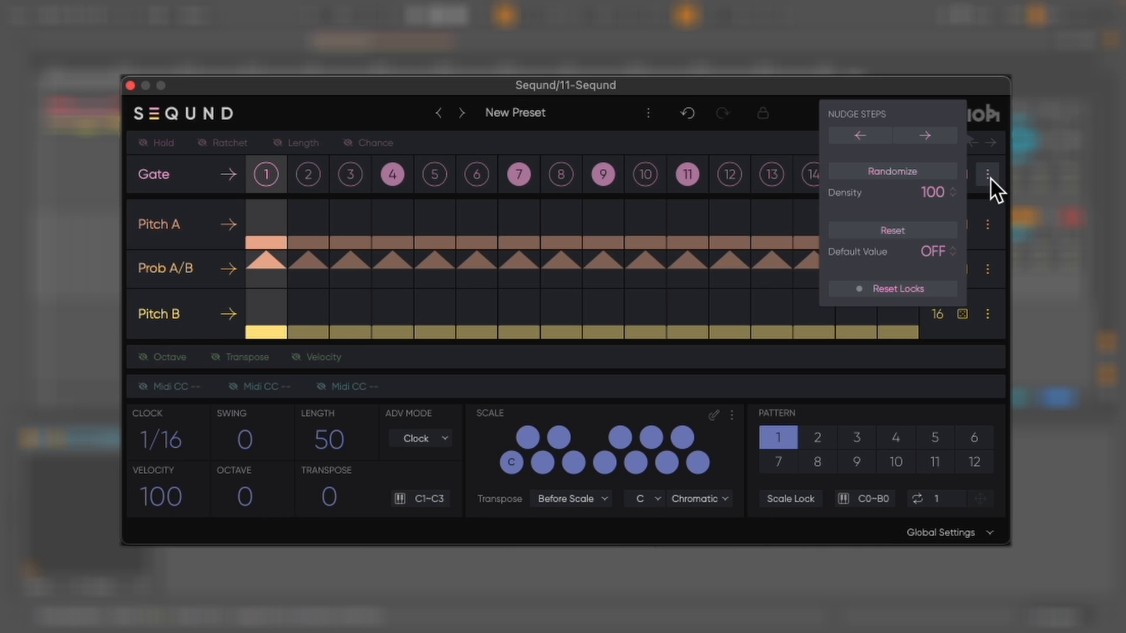
left_click(914, 231)
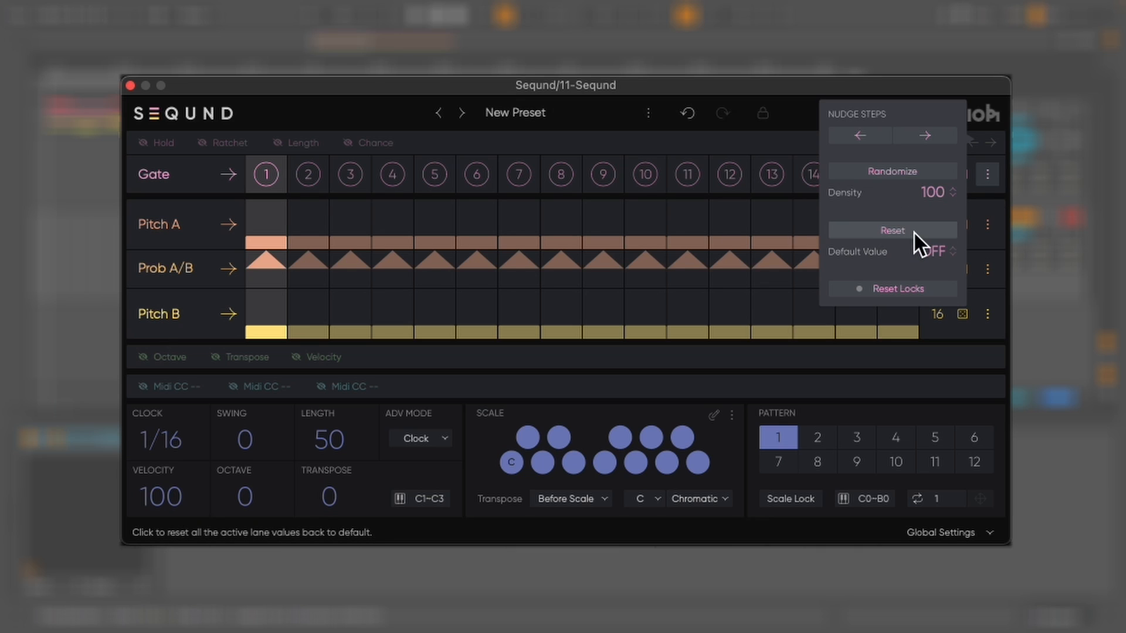
- Set the Gate lane's randomization density to 21 and randomize the lane several times
left_click_drag(931, 193, 916, 325)
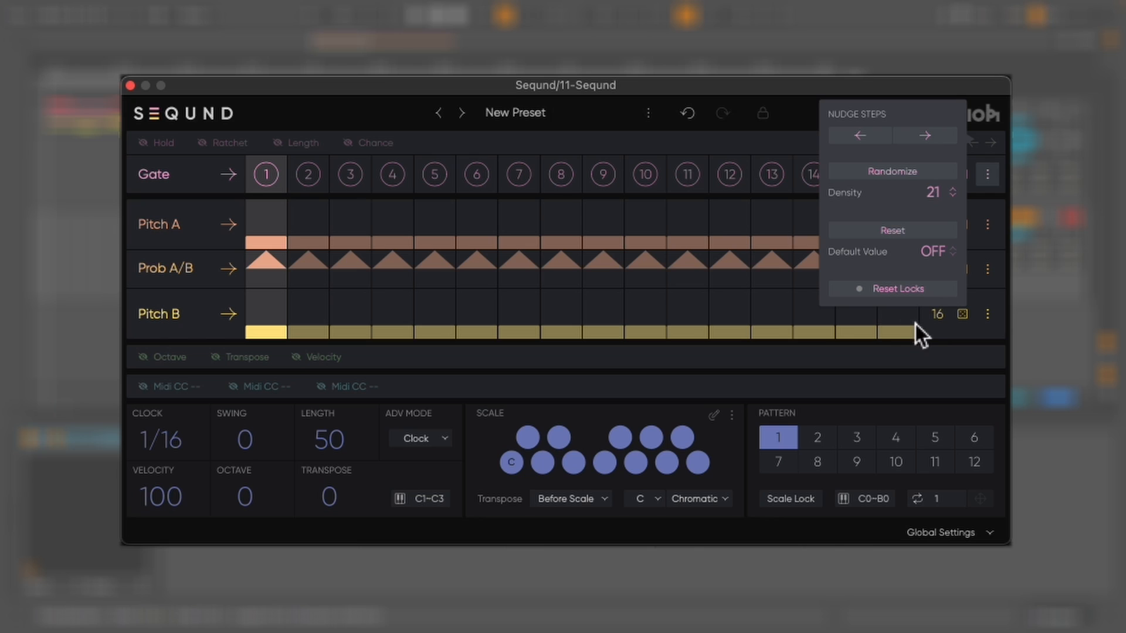
left_click(988, 174)
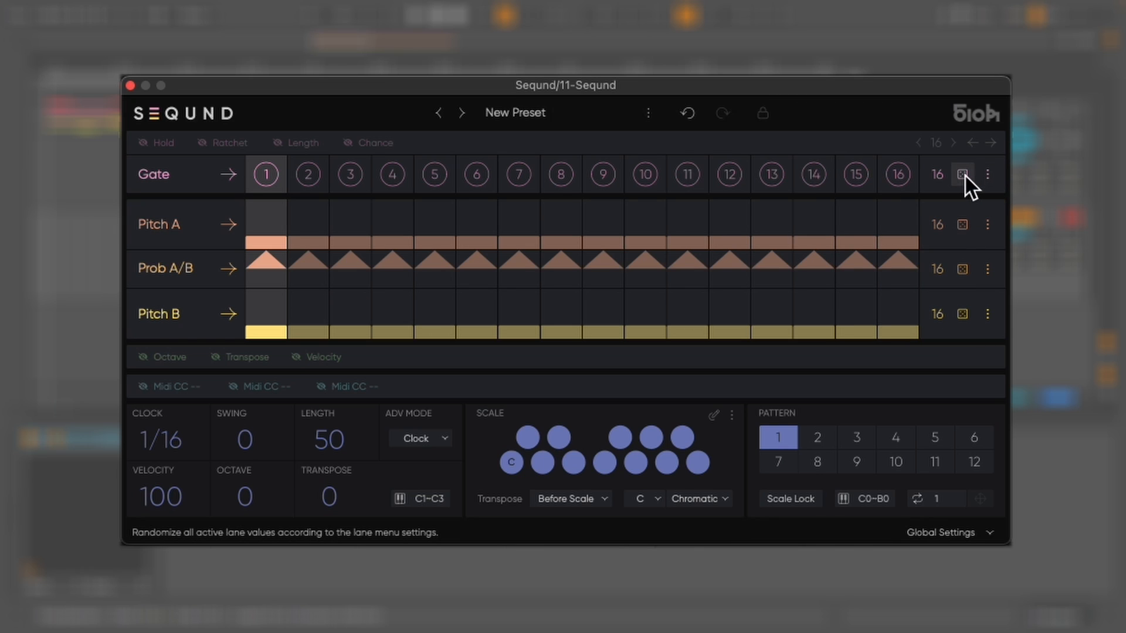
left_click(965, 176)
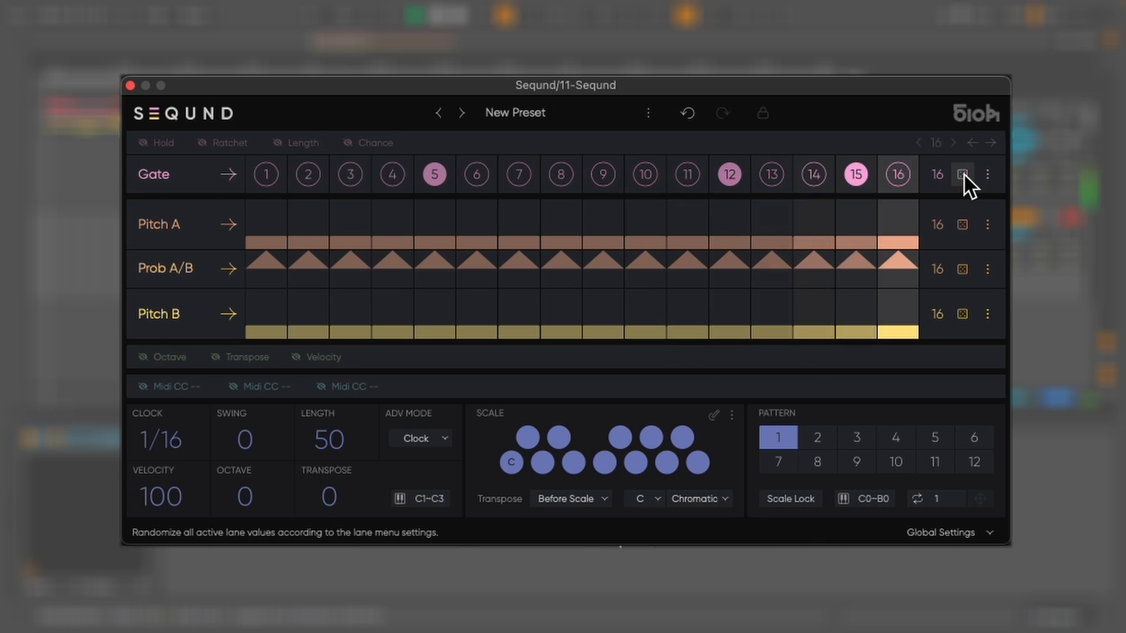
left_click(964, 174)
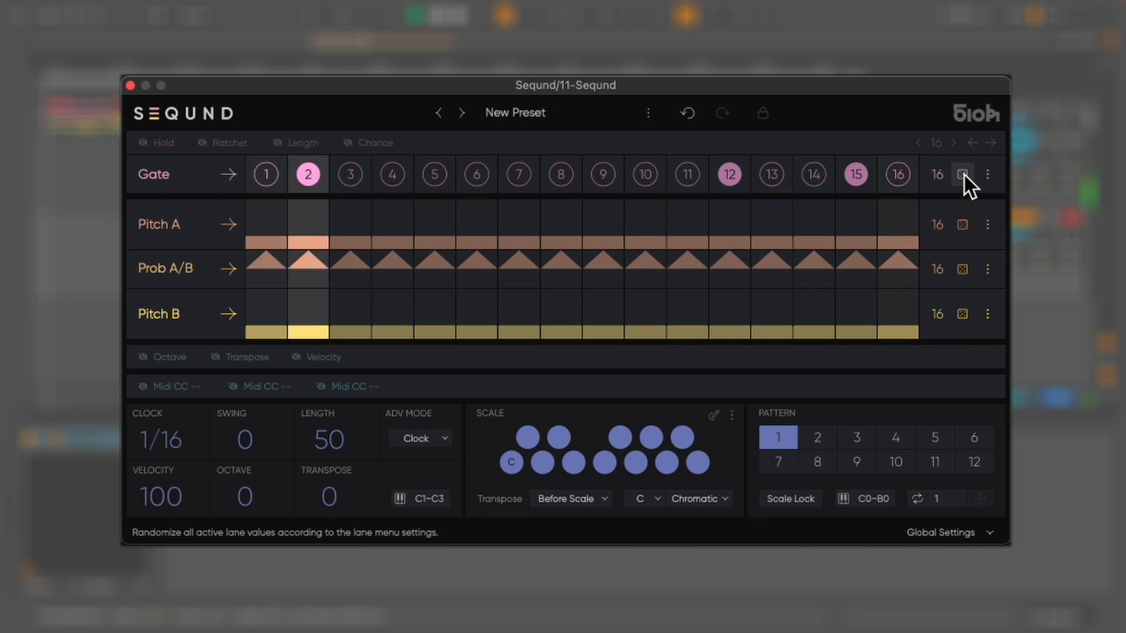
left_click(964, 175)
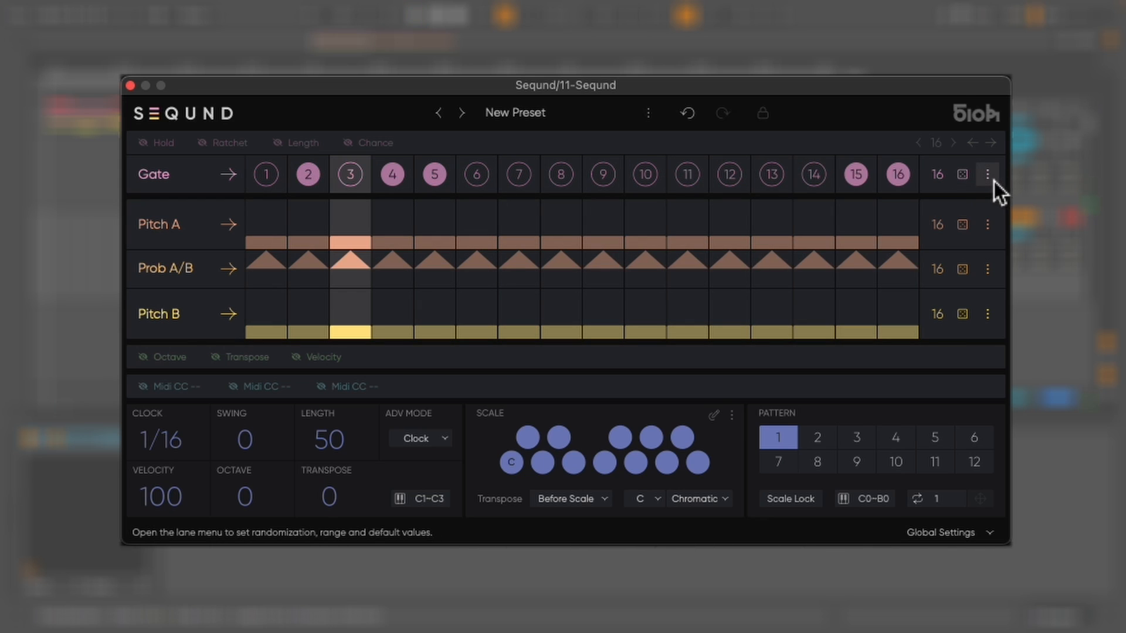
- Set the Gate lane's randomization density to 100 and randomize the lane repeatedly during playback
left_click(993, 180)
left_click_drag(943, 203, 943, 140)
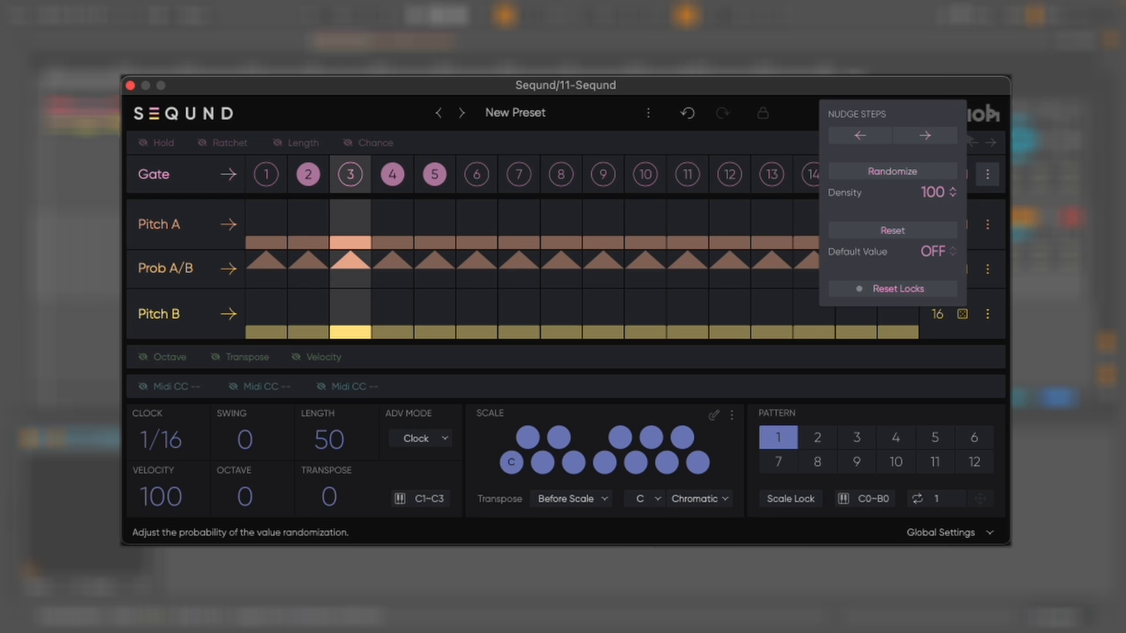
left_click(989, 176)
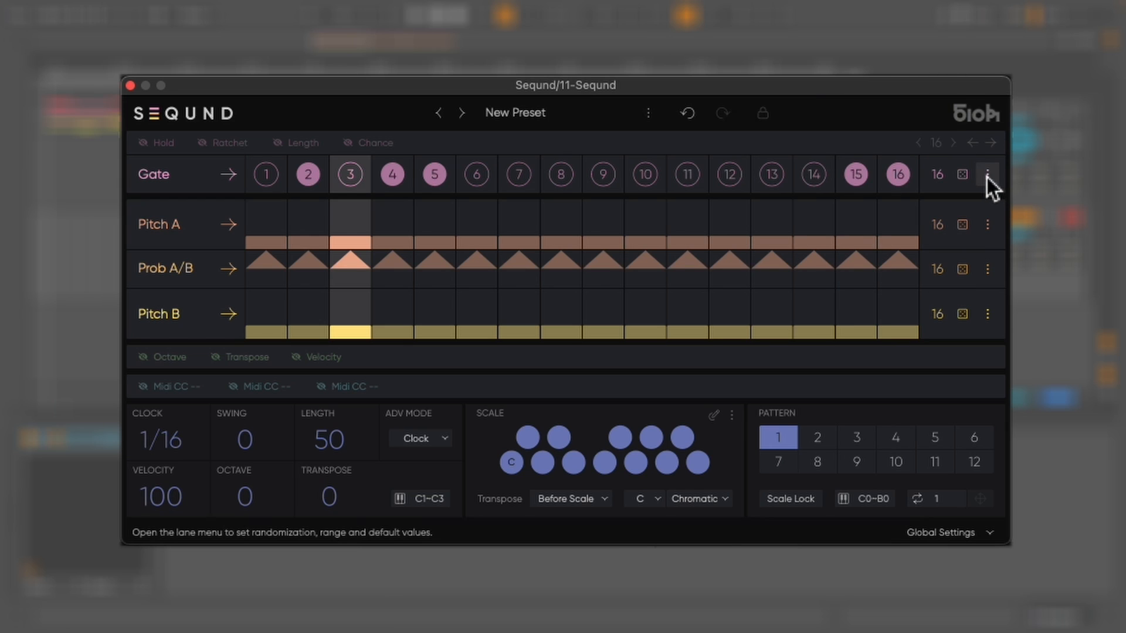
left_click(964, 174)
key("space")
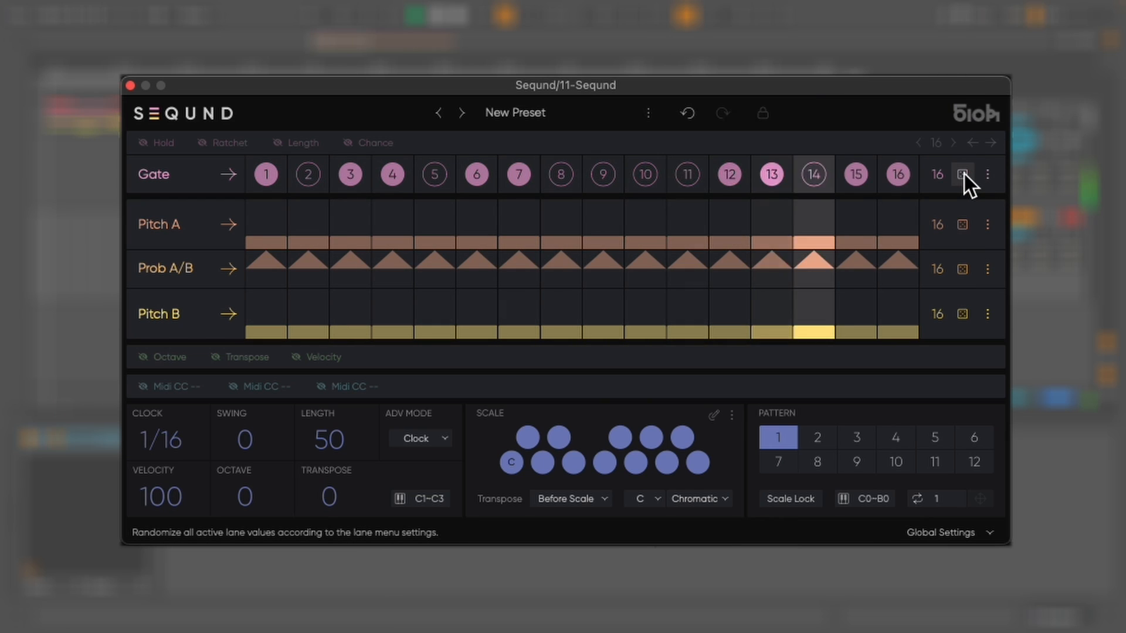
left_click(964, 174)
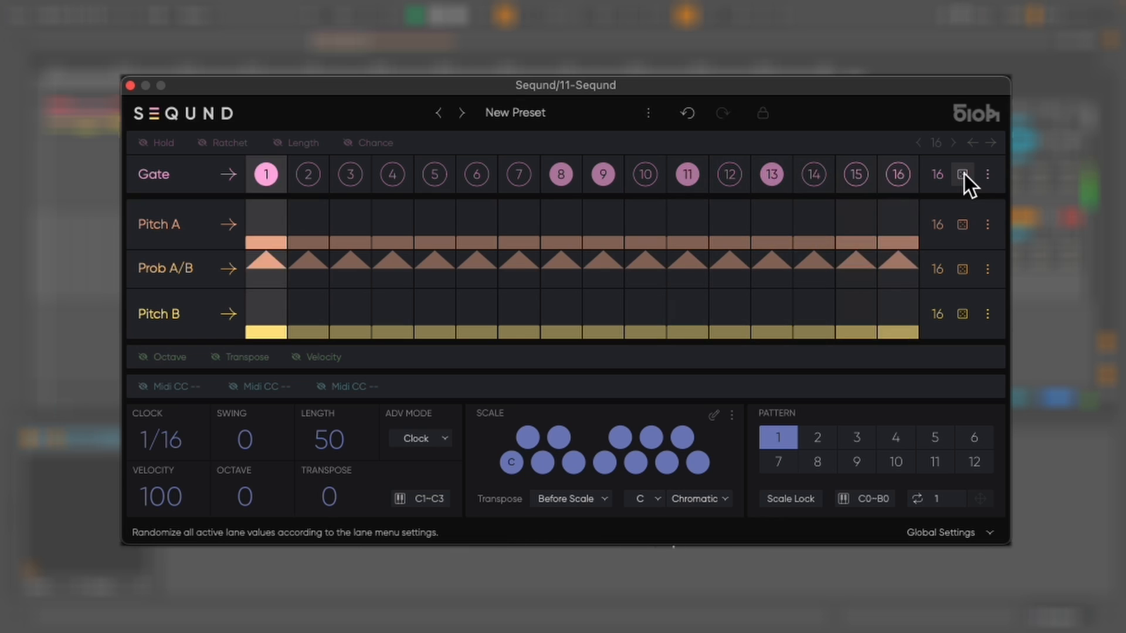
left_click(964, 174)
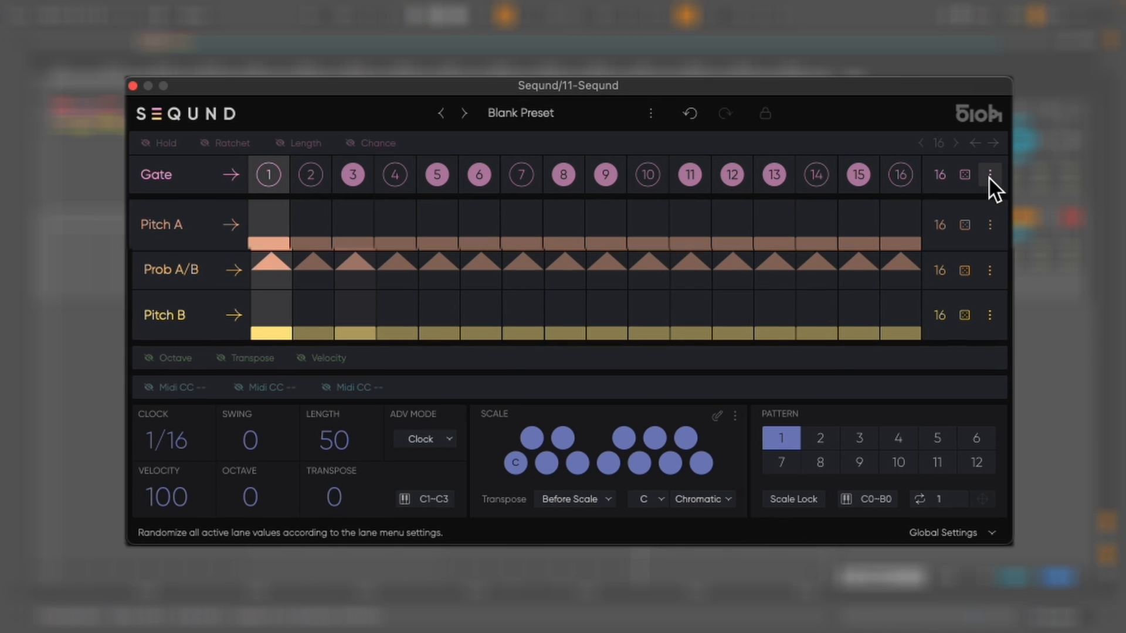
- Nudge the Gate lane's steps one position backward and one position forward again
left_click(988, 175)
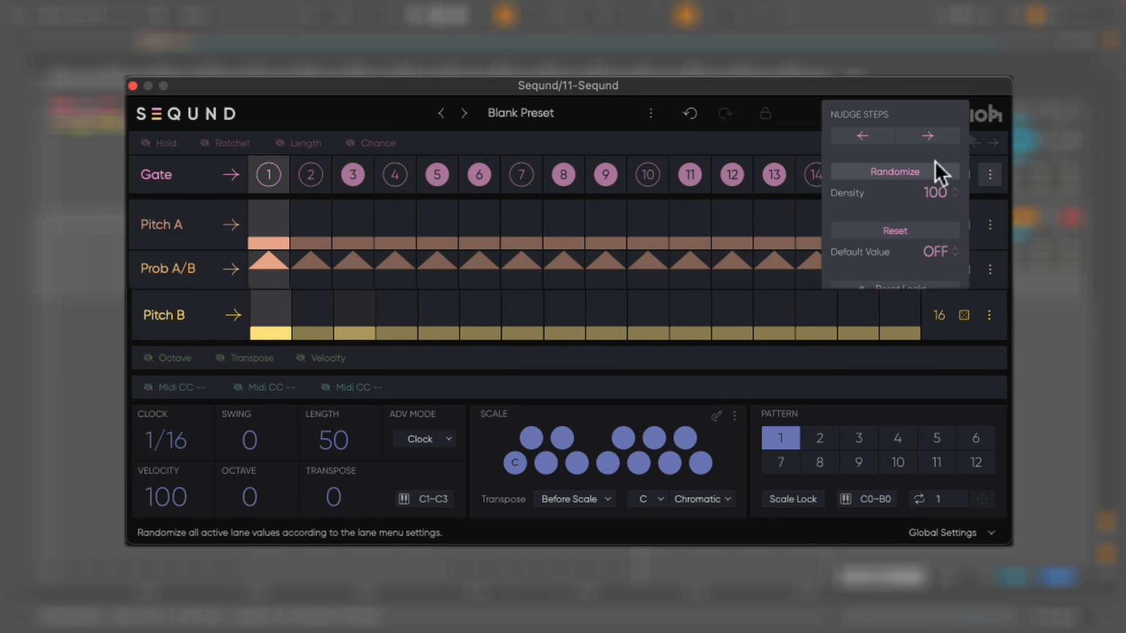
left_click(866, 135)
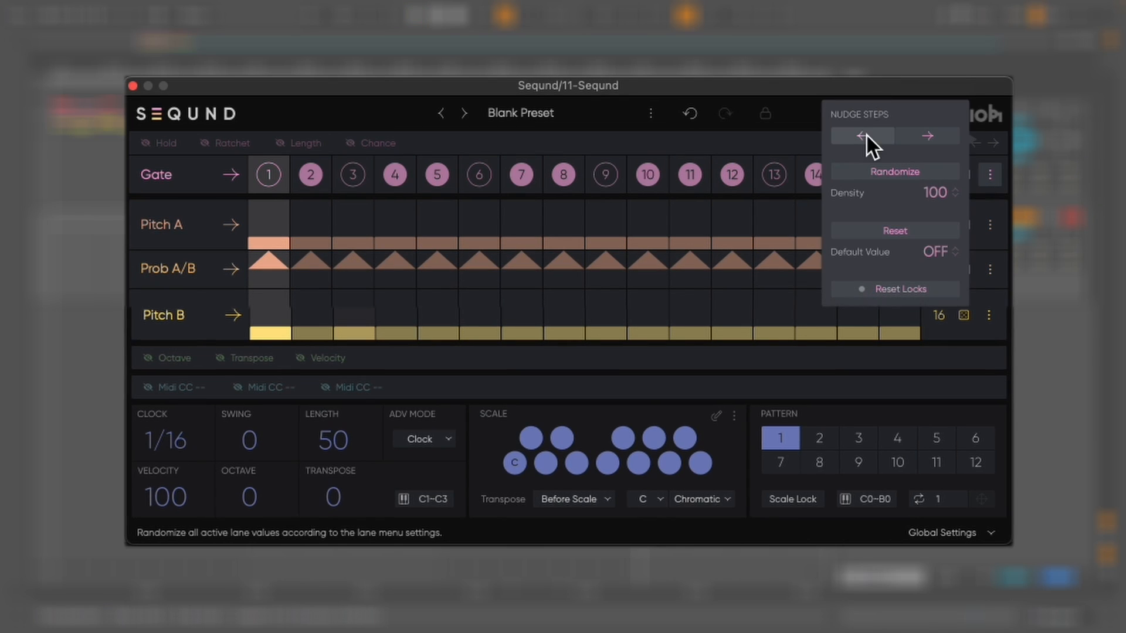
left_click(927, 137)
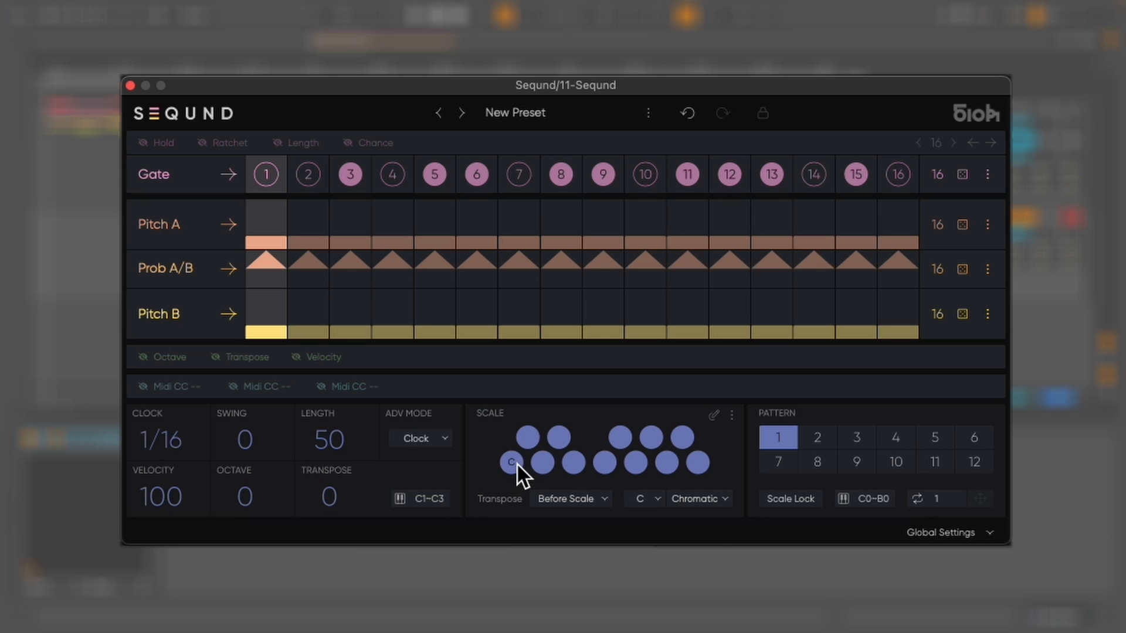
- Set the scale to the factory Minor Blues and audition a randomized Pitch A lane
left_click(686, 498)
mouse_move(672, 508)
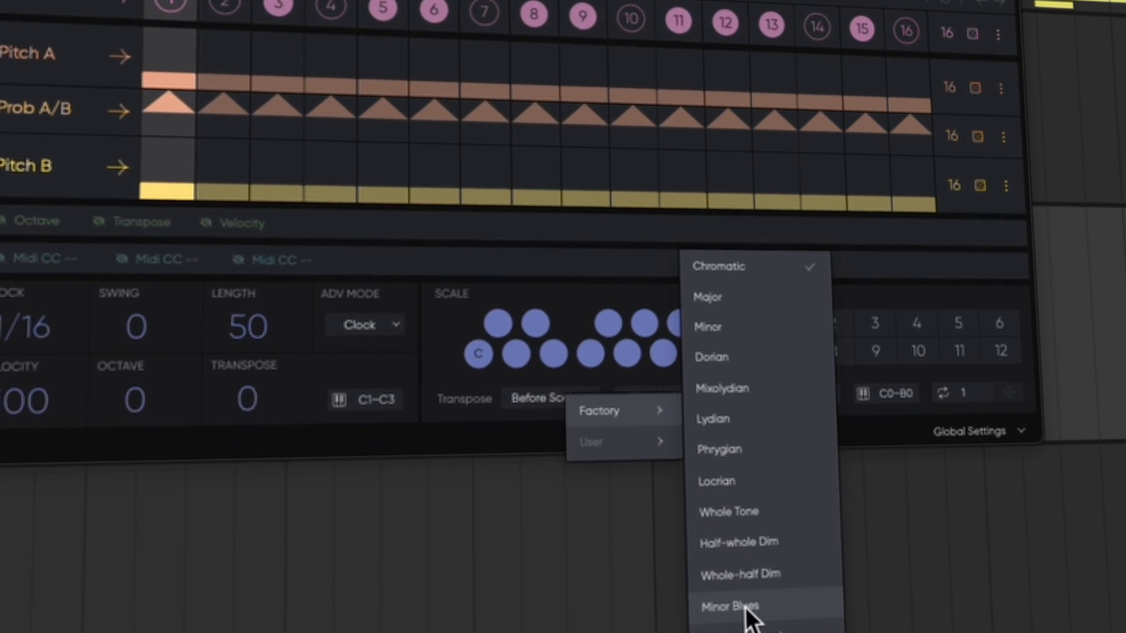
left_click(746, 607)
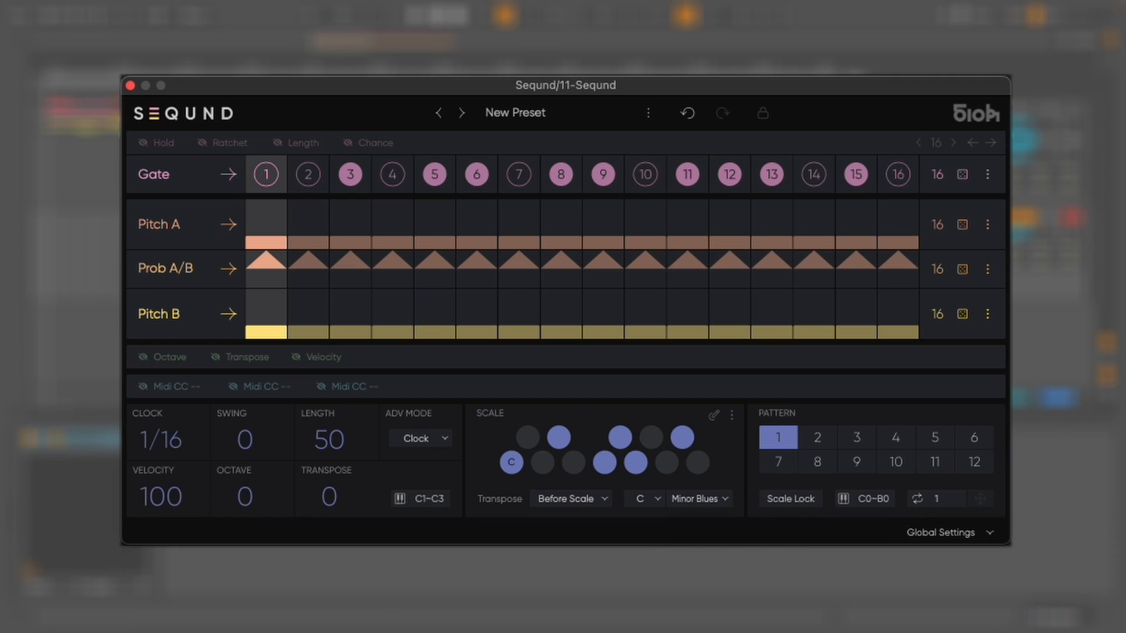
left_click(962, 225)
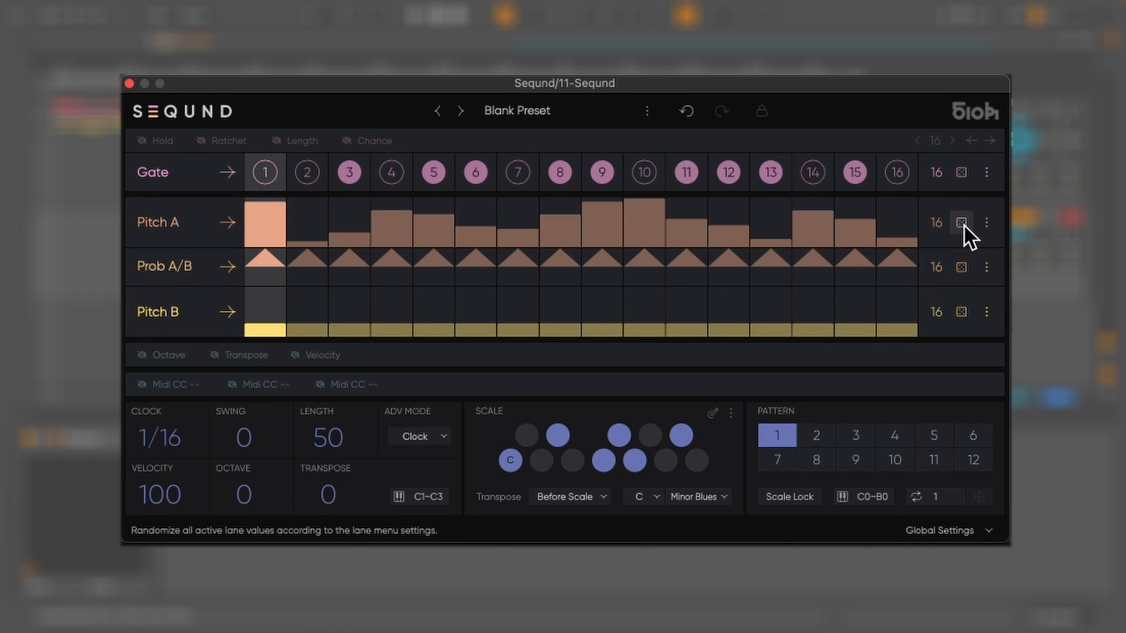
key("space")
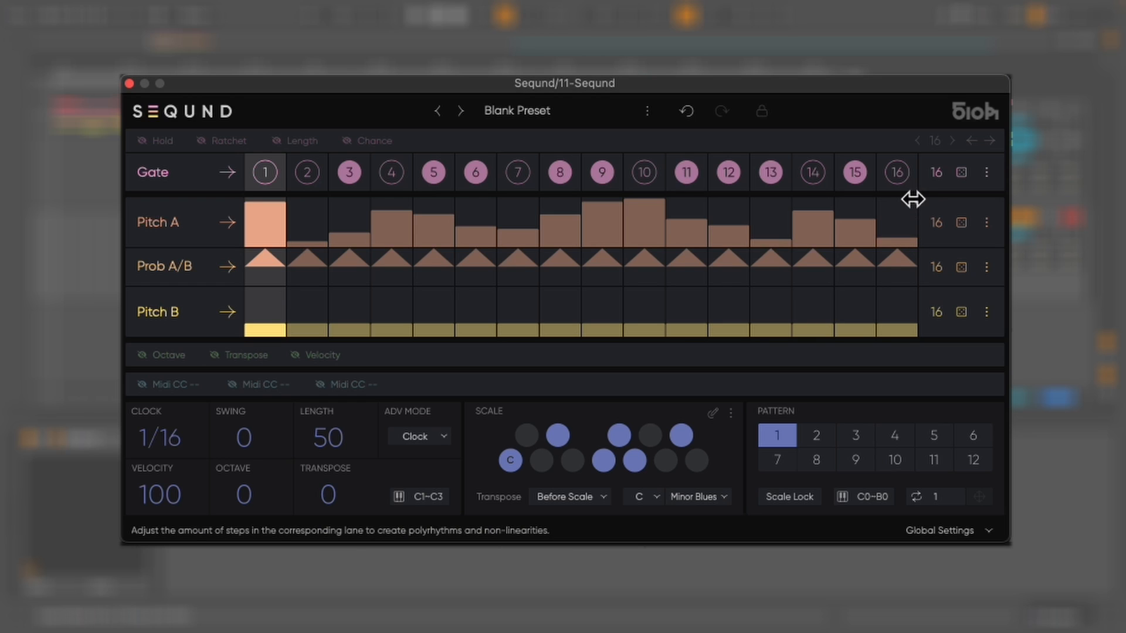
- Shorten the Pitch A and Pitch B lanes to 4 steps, drawing descending pitches in A and ascending pitches in B
left_click_drag(914, 199, 414, 234)
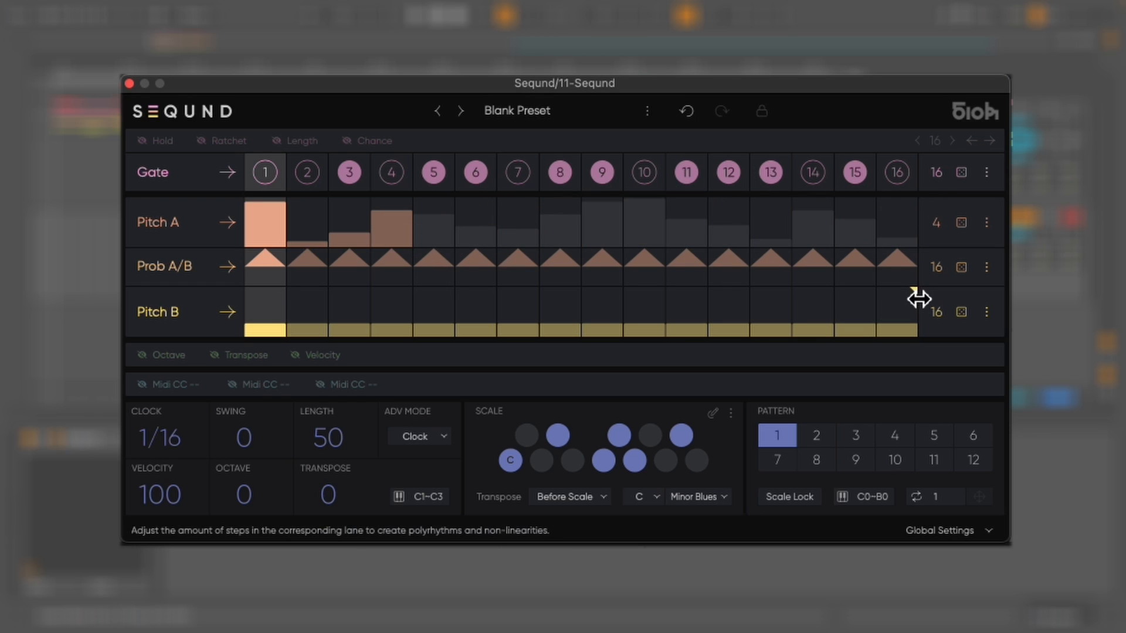
left_click_drag(913, 293, 412, 294)
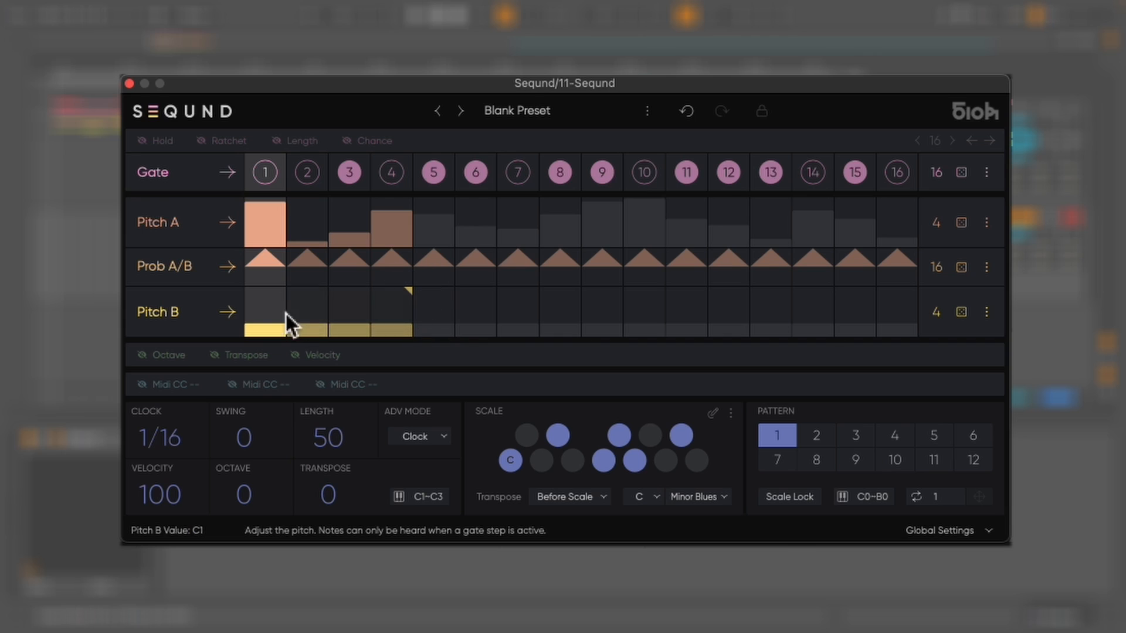
left_click_drag(304, 316, 391, 298)
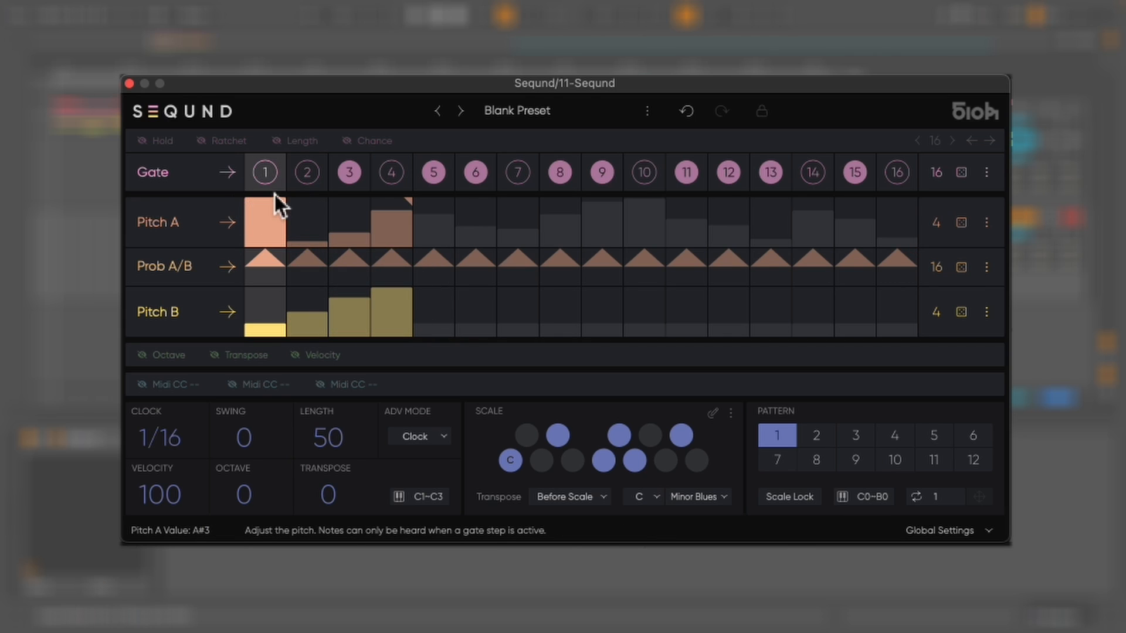
left_click(298, 214)
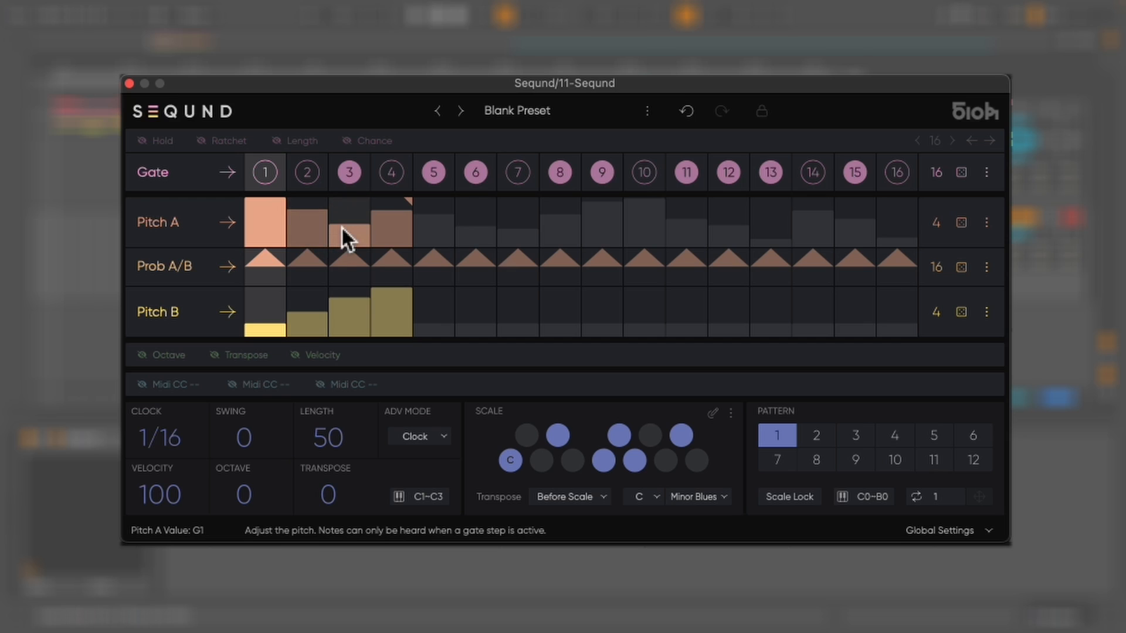
left_click_drag(342, 228, 396, 241)
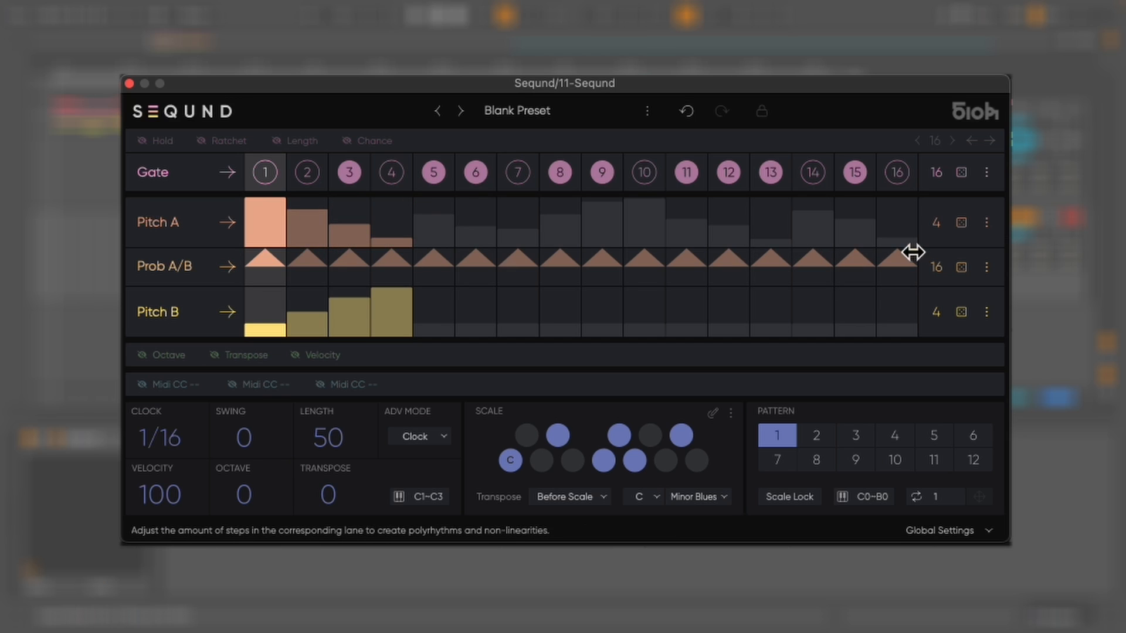
- Shorten the Prob A/B lane to 4 steps and audition it at 100/0, then with all four steps at 0/100
left_click_drag(912, 252, 409, 283)
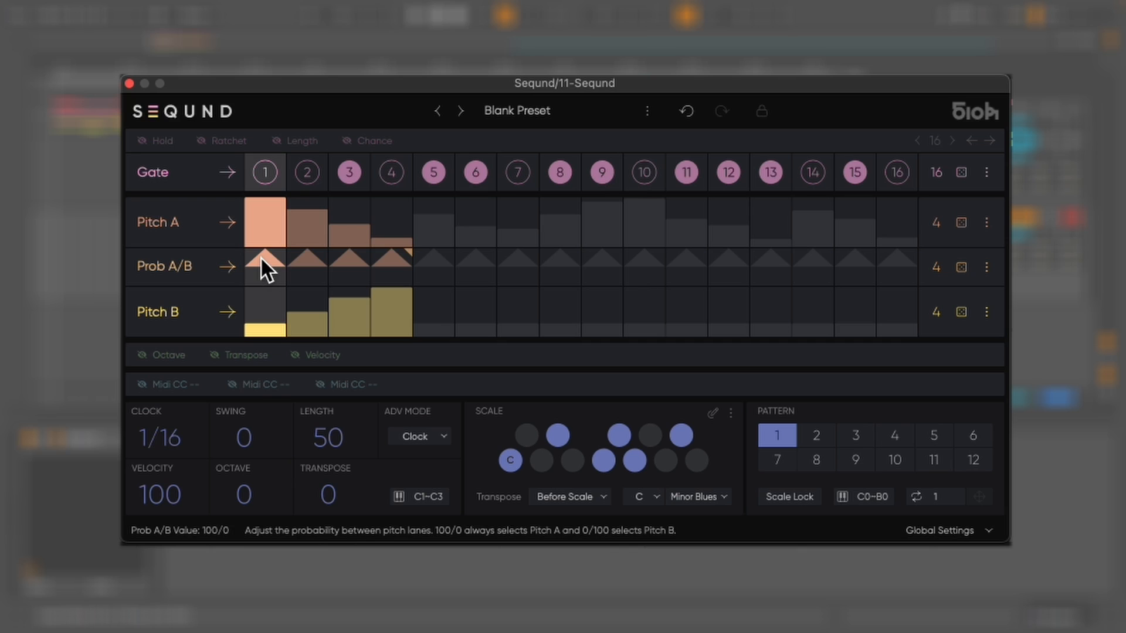
key("space")
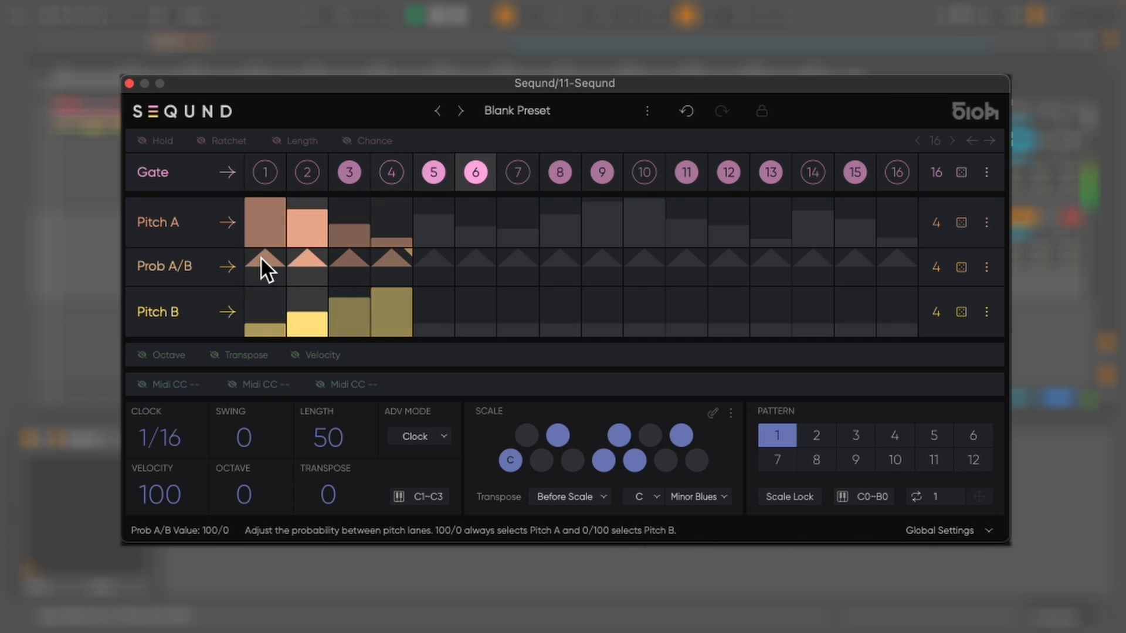
key("space")
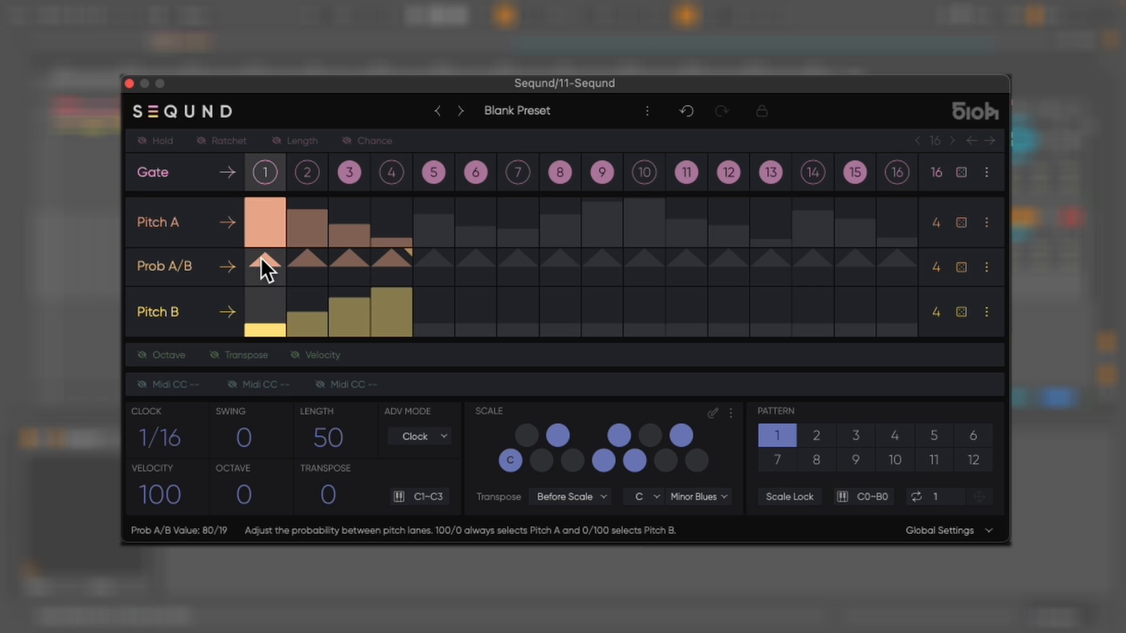
mouse_move(261, 260)
left_mouse_down()
mouse_move(264, 302)
mouse_move(390, 303)
left_mouse_up()
key("space")
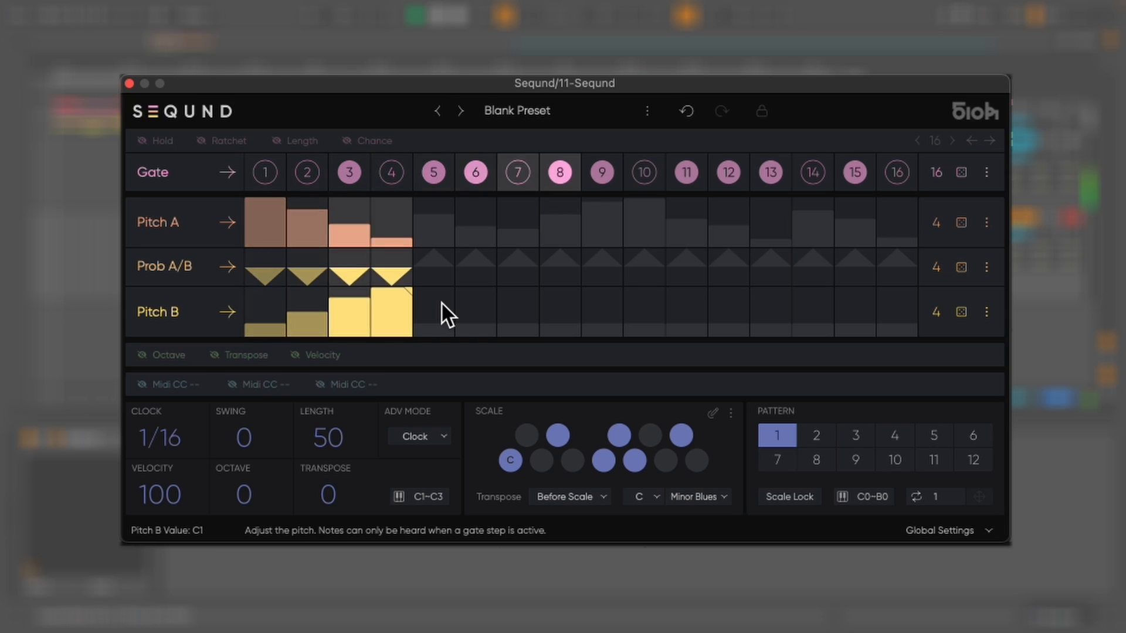
- Randomize the four-step Prob A/B lane, then even out its steps to about 50/50
left_click(961, 268)
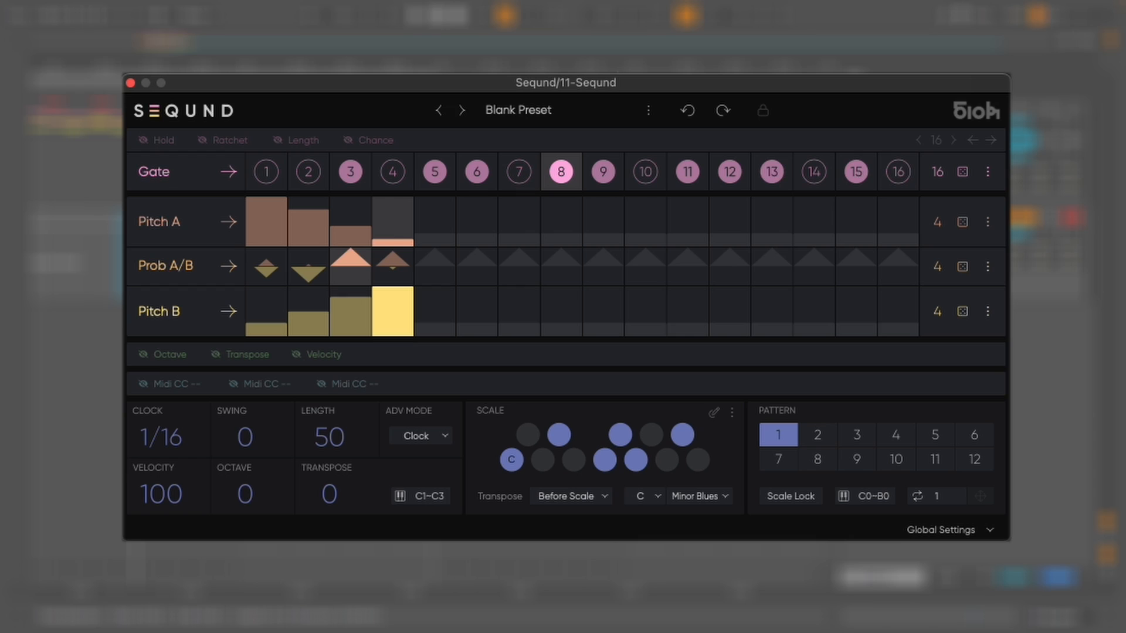
left_click_drag(410, 251, 446, 261)
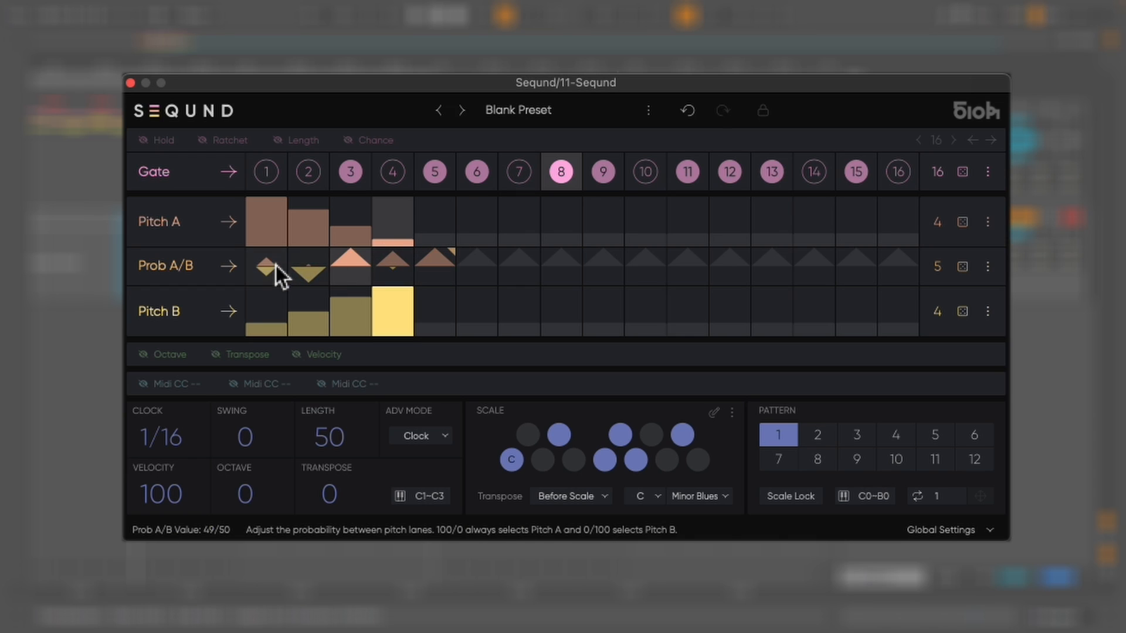
mouse_move(280, 280)
left_mouse_down()
mouse_move(271, 276)
mouse_move(348, 266)
mouse_move(422, 276)
mouse_move(438, 388)
left_mouse_up()
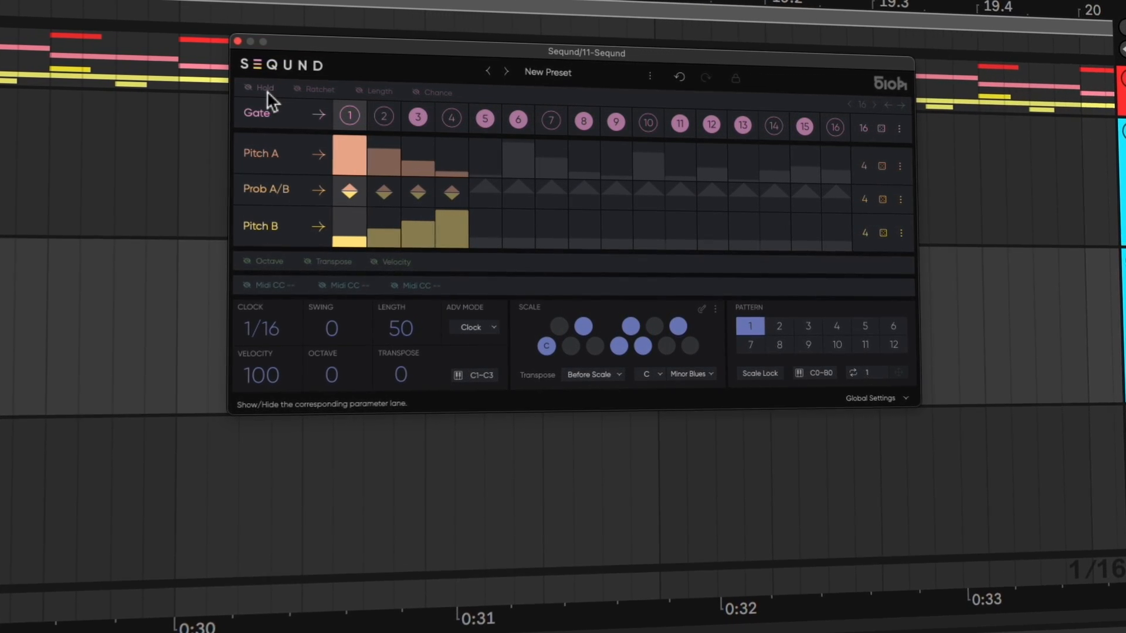
- Show the Hold, Ratchet, Length and Chance lanes
left_click(258, 89)
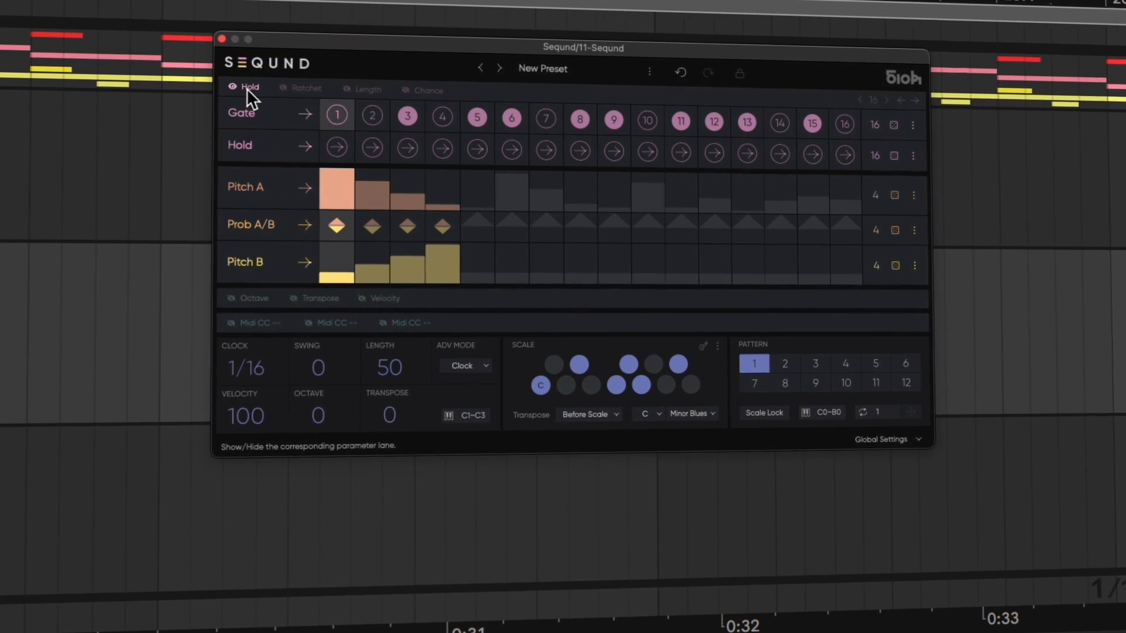
left_click(297, 90)
left_click(360, 88)
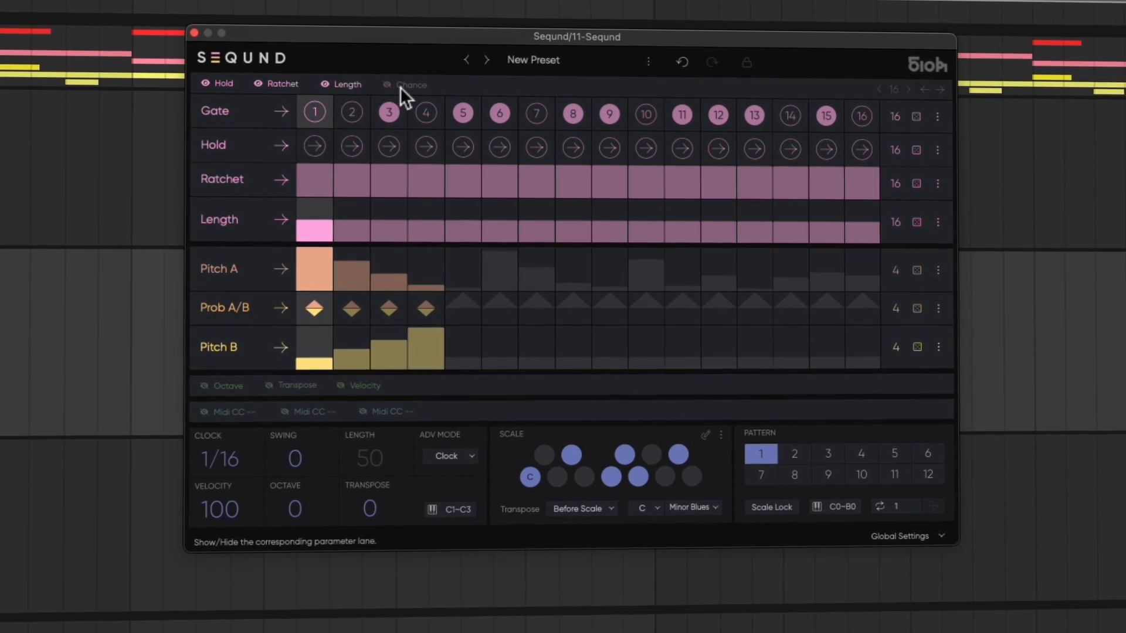
left_click(399, 86)
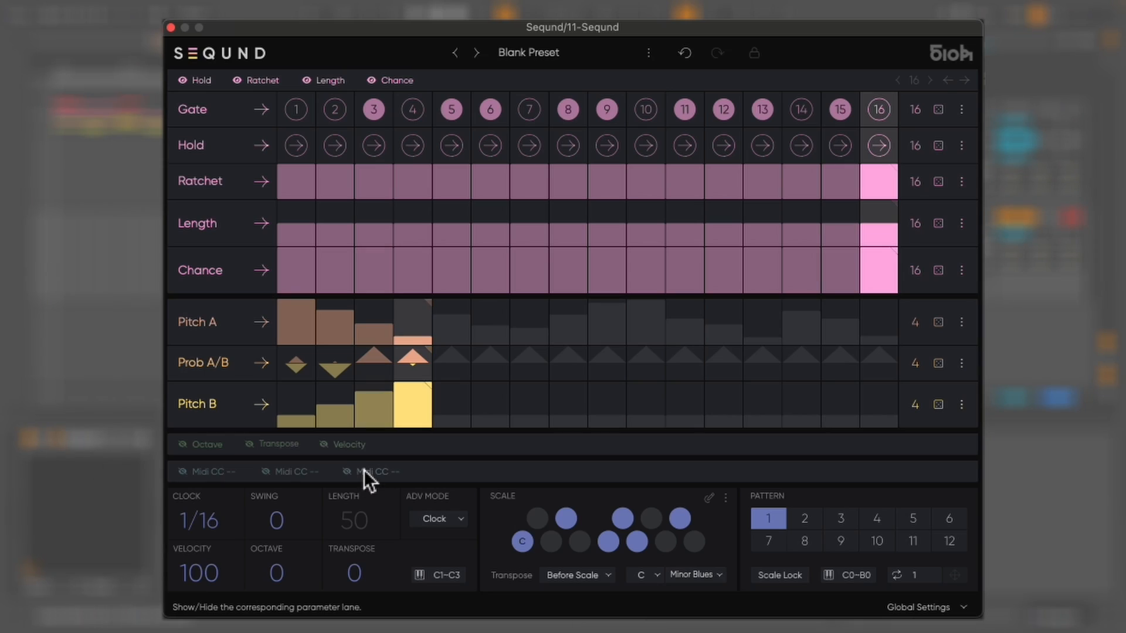
- Enable Hold on steps 3, 6, 9 and 11
left_click(374, 147)
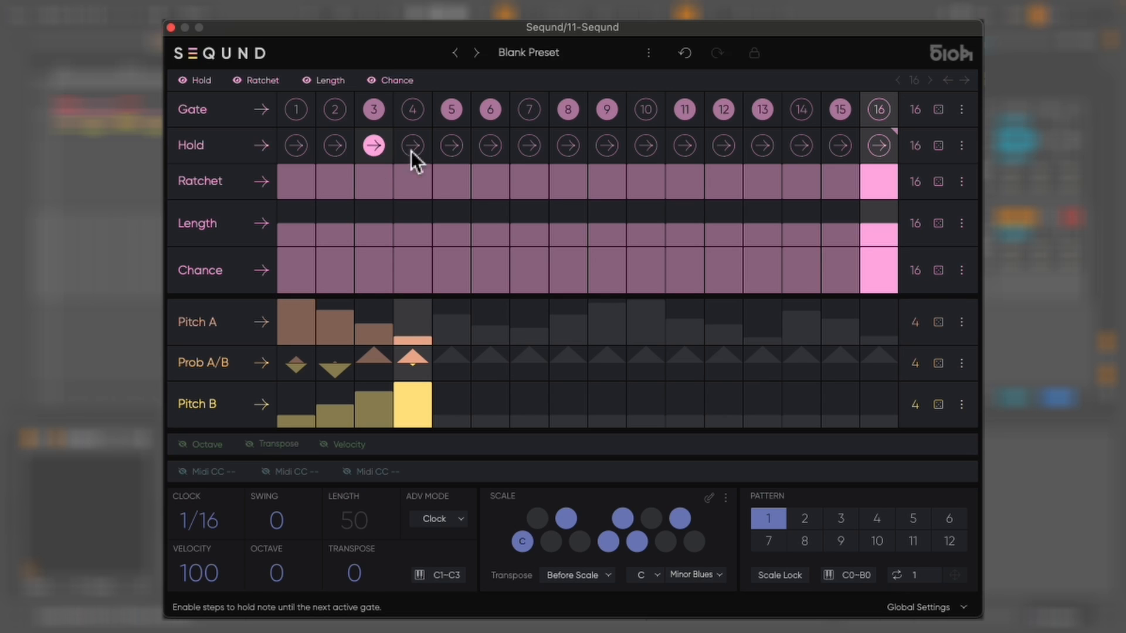
left_click(493, 147)
left_click(608, 146)
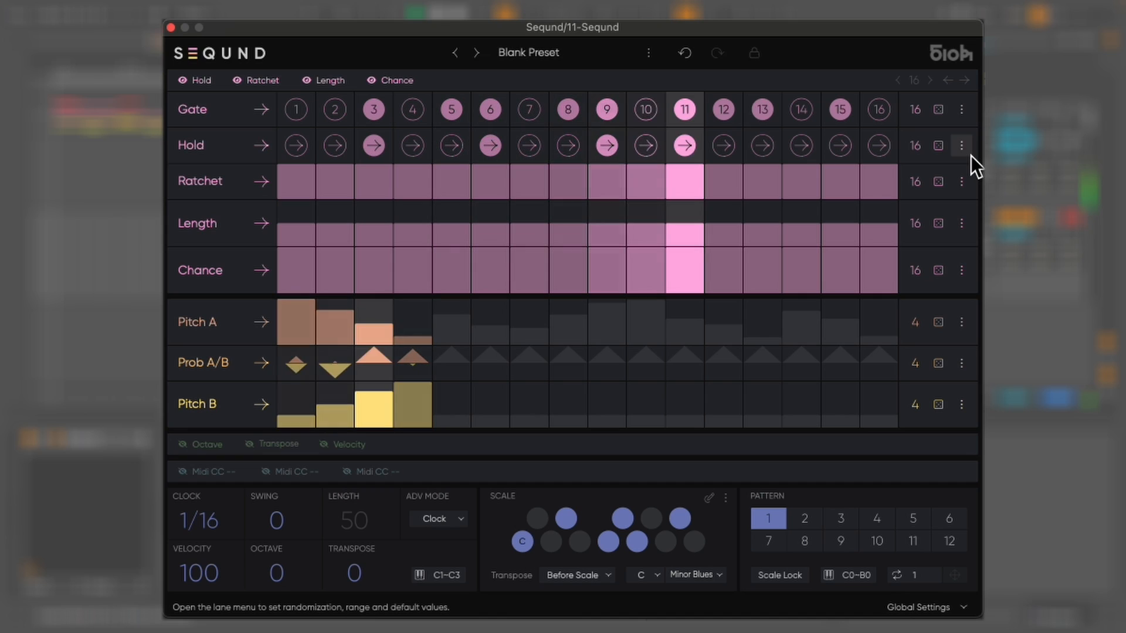
- Audition the Hold lane in backward and back-and-forth play modes, then set it to the first random mode
left_click(262, 146)
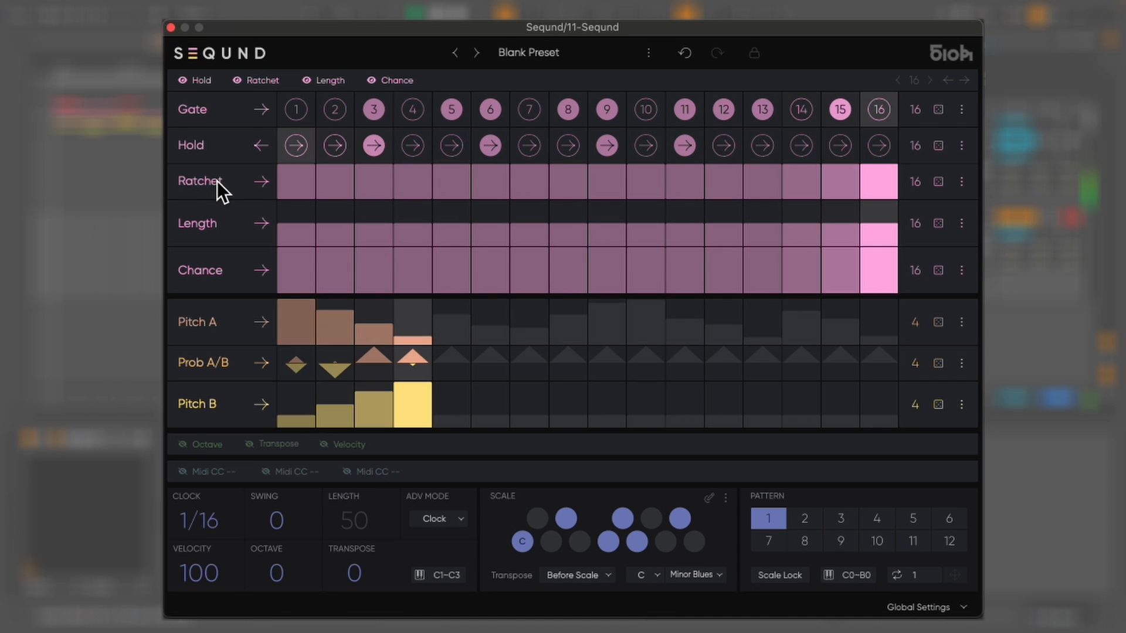
left_click(266, 145)
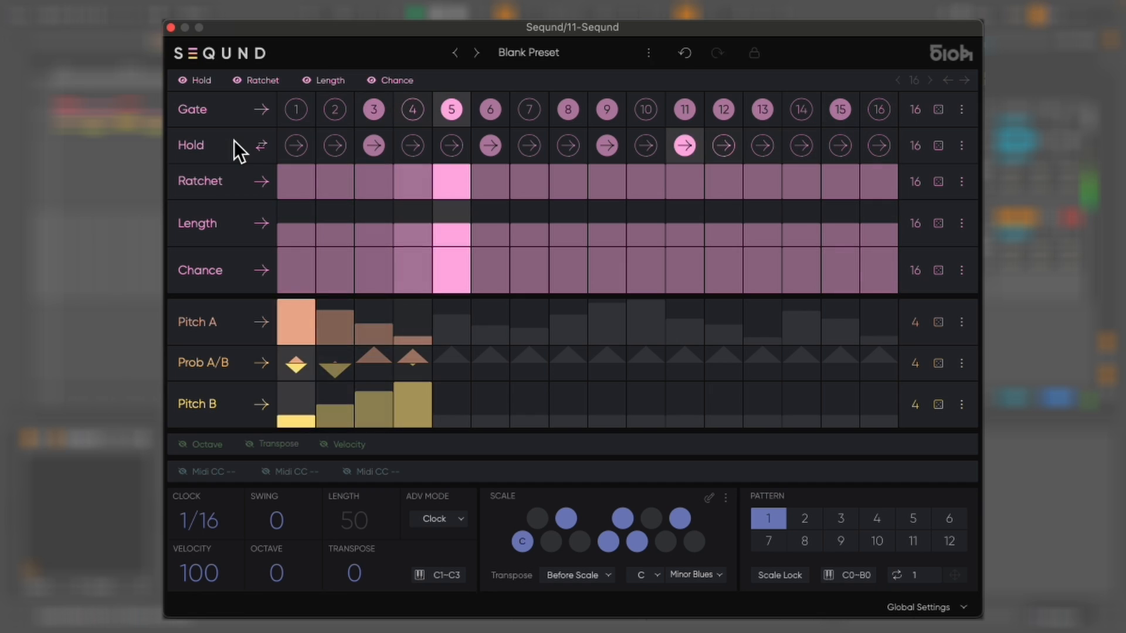
left_click(261, 144)
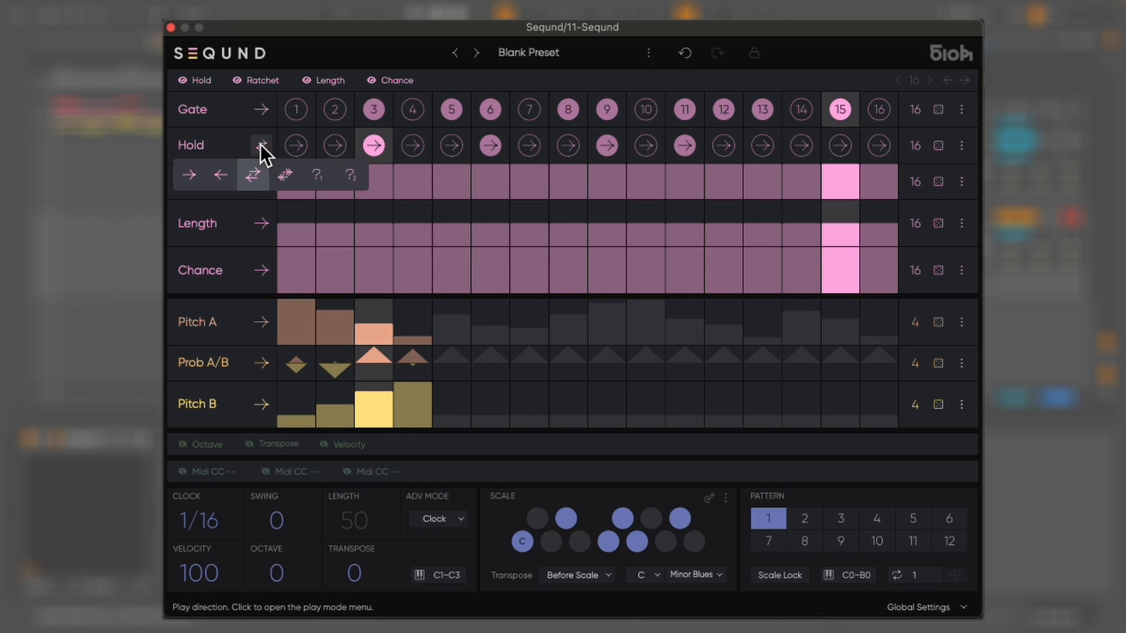
left_click(321, 178)
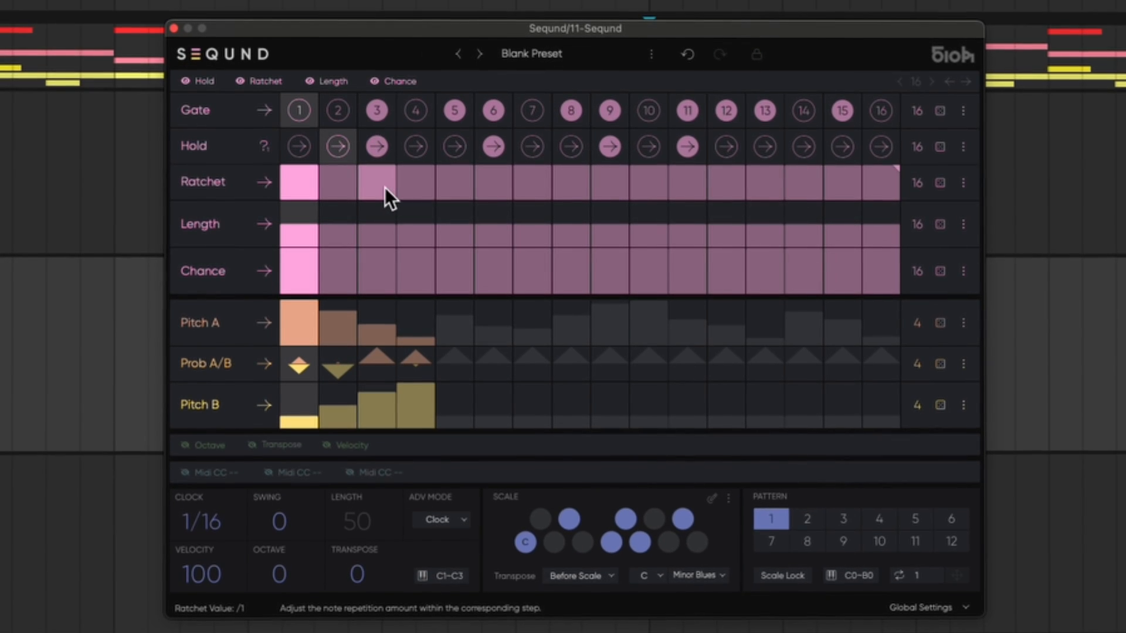
- Add ratchet repetitions on steps 3, 6 and 9 and shorten the gate length of those same steps
left_click_drag(385, 188, 405, 217)
left_click_drag(544, 230, 536, 202)
left_click_drag(664, 233, 677, 213)
left_click_drag(398, 307, 397, 326)
left_click_drag(539, 316, 540, 336)
left_click_drag(707, 329, 709, 339)
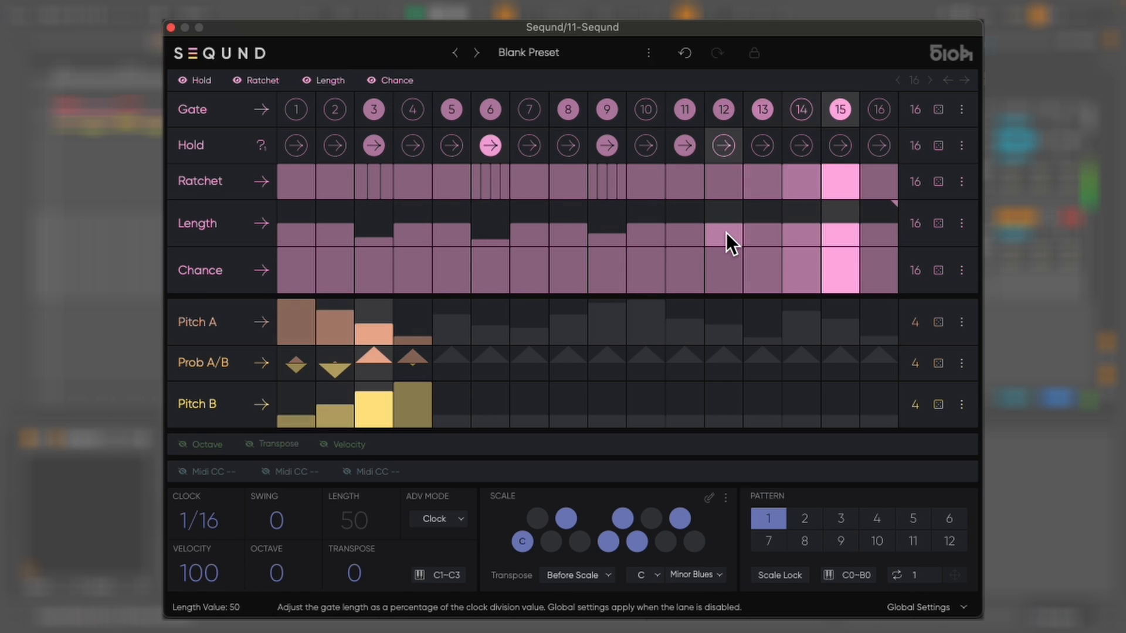
- Randomize the Length lane, then randomize the Chance lane at density 100 with values between 50 and 100
left_click(938, 224)
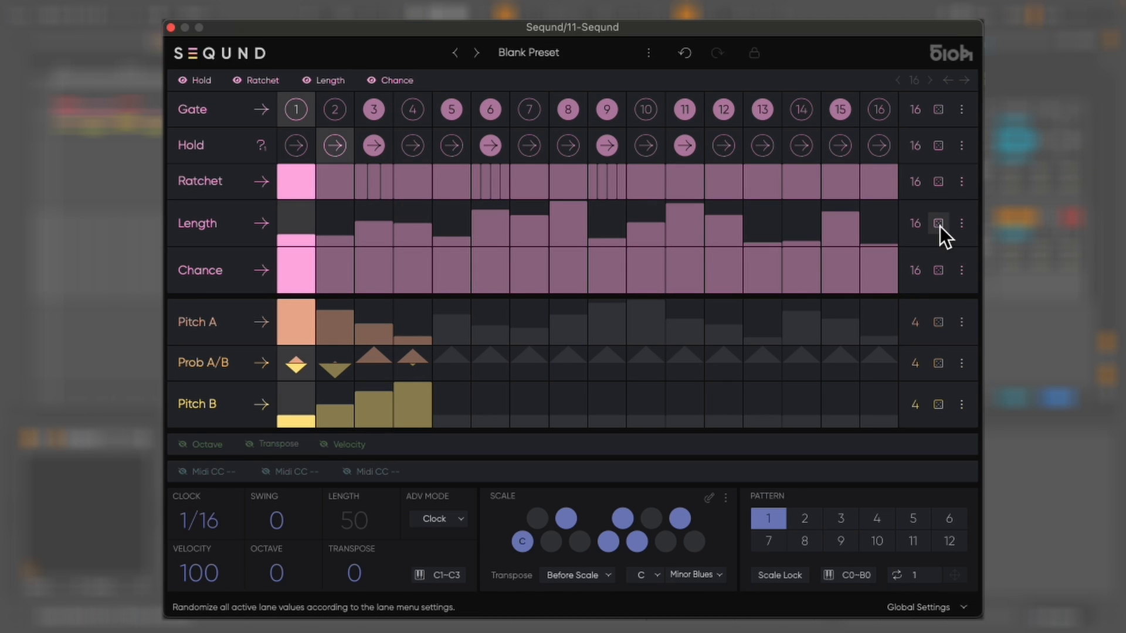
left_click(961, 271)
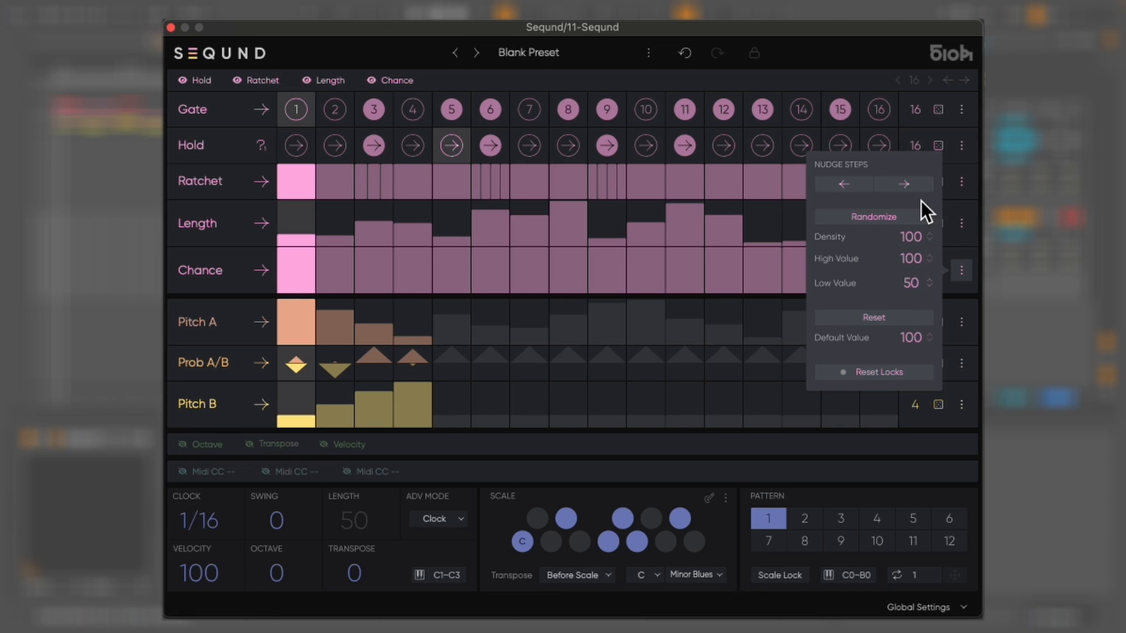
left_click(892, 216)
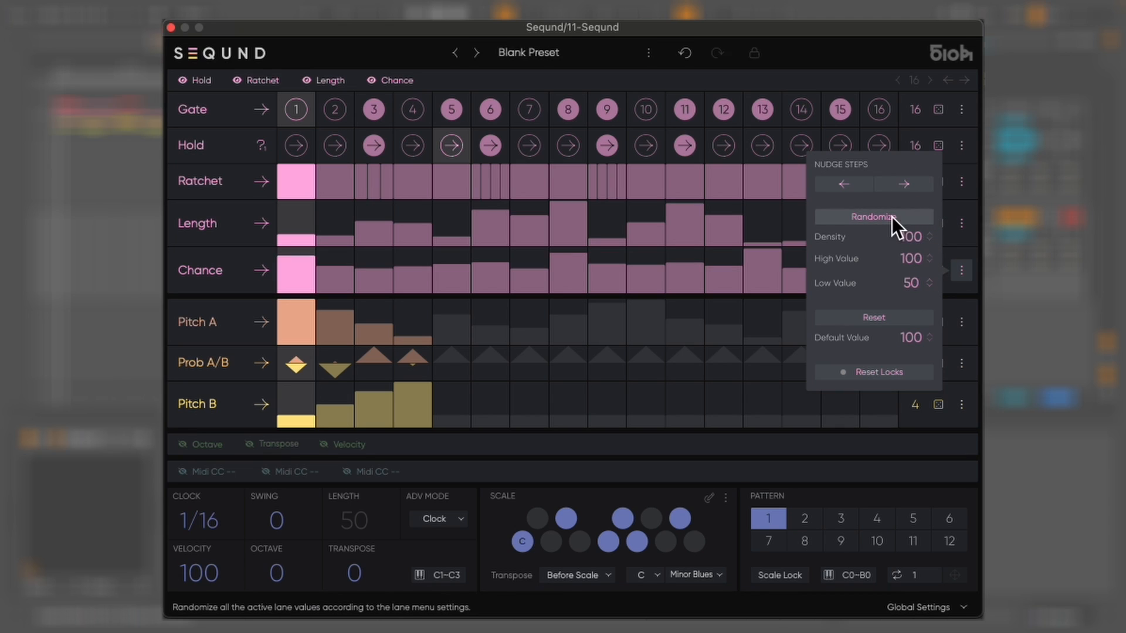
left_click(958, 271)
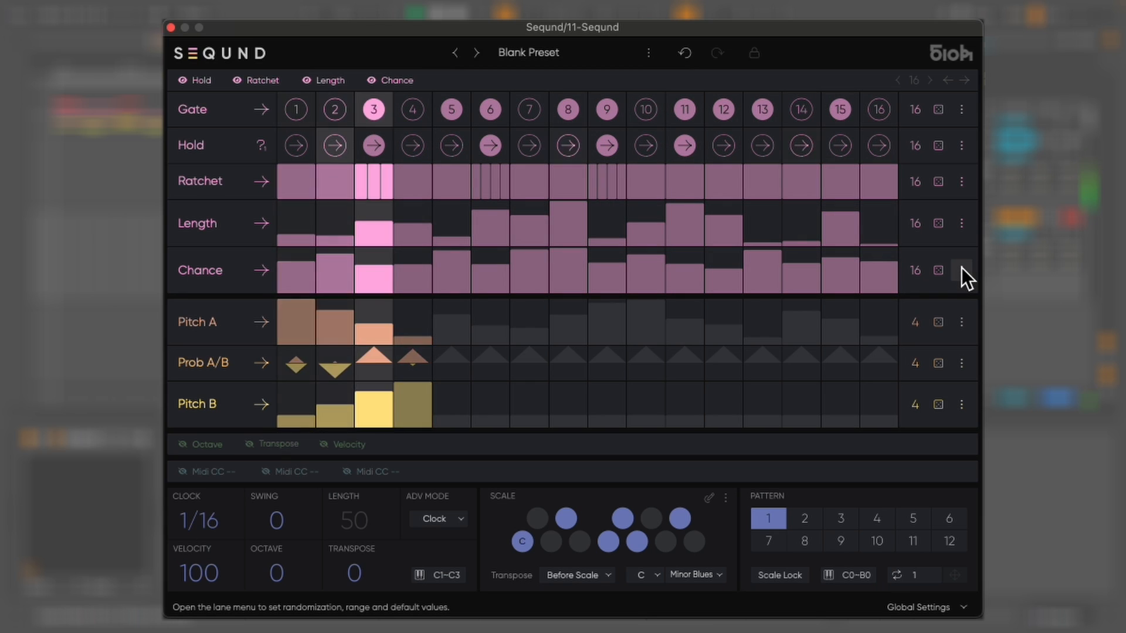
- Reset the Chance and Length lanes to their default values
left_click(962, 270)
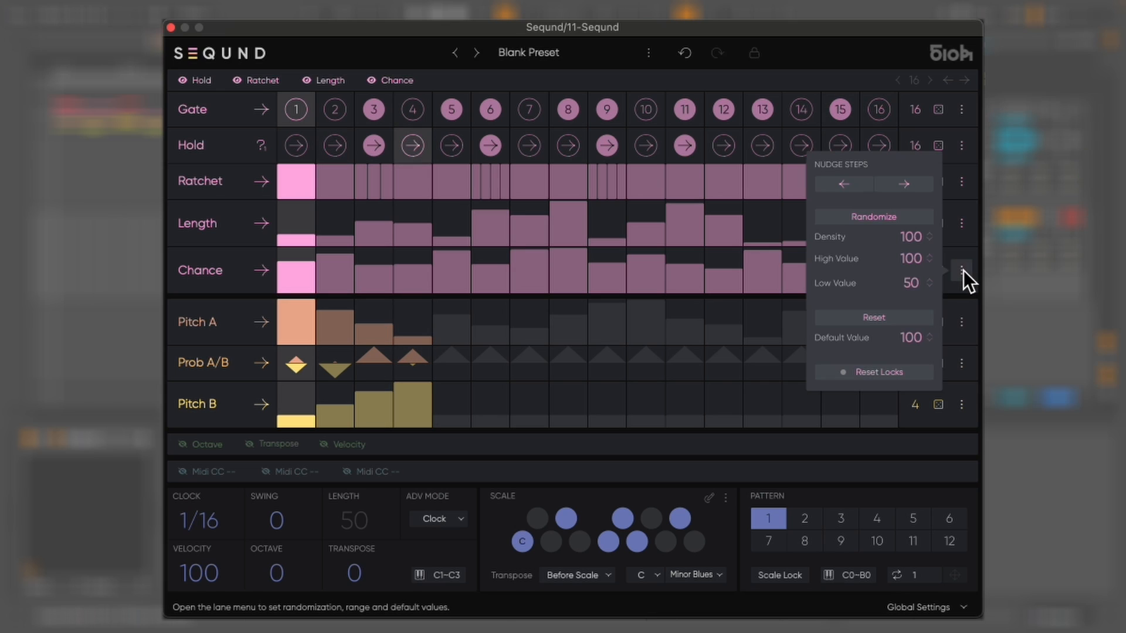
left_click(875, 319)
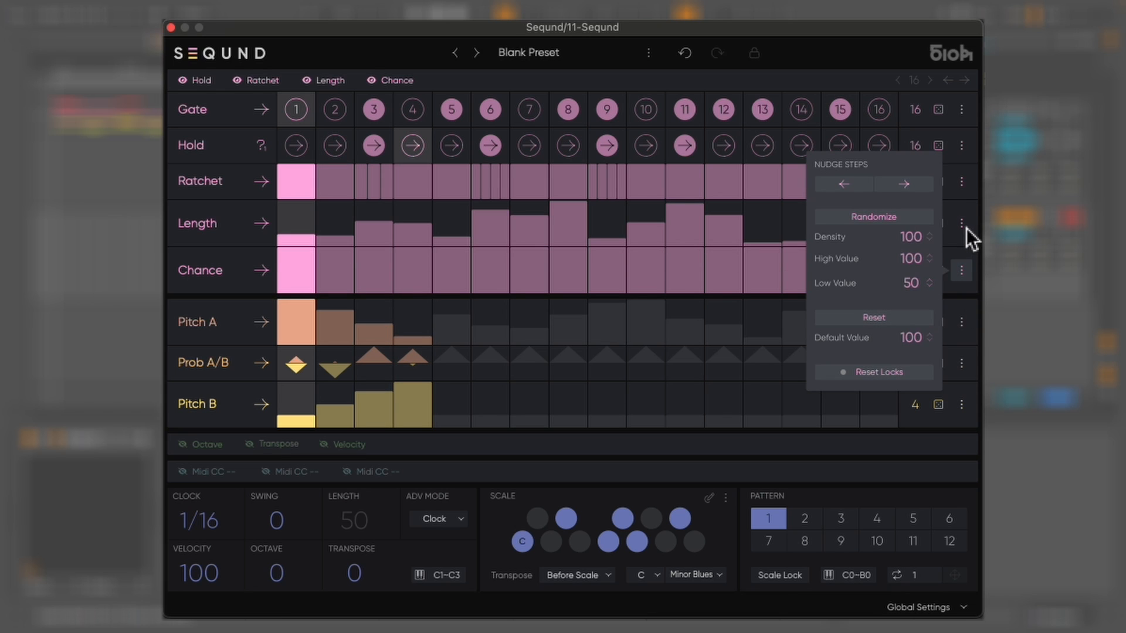
left_click(889, 332)
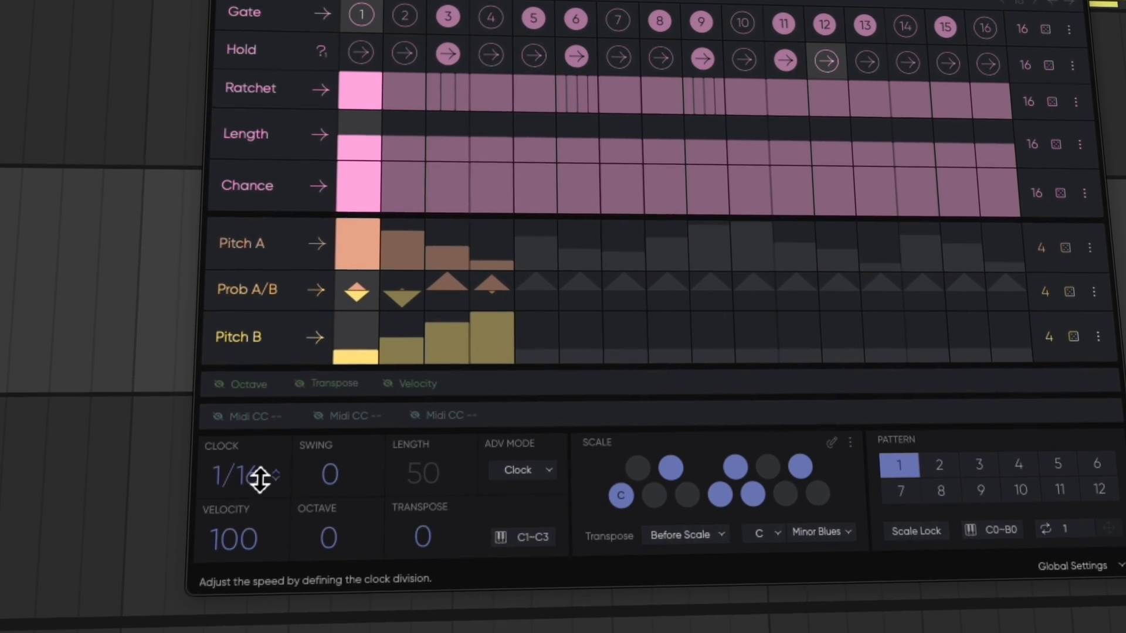
- Set the global clock to 1/8, swing to +60 and octave to +1, adjusting the octave during playback
left_click_drag(247, 487, 252, 510)
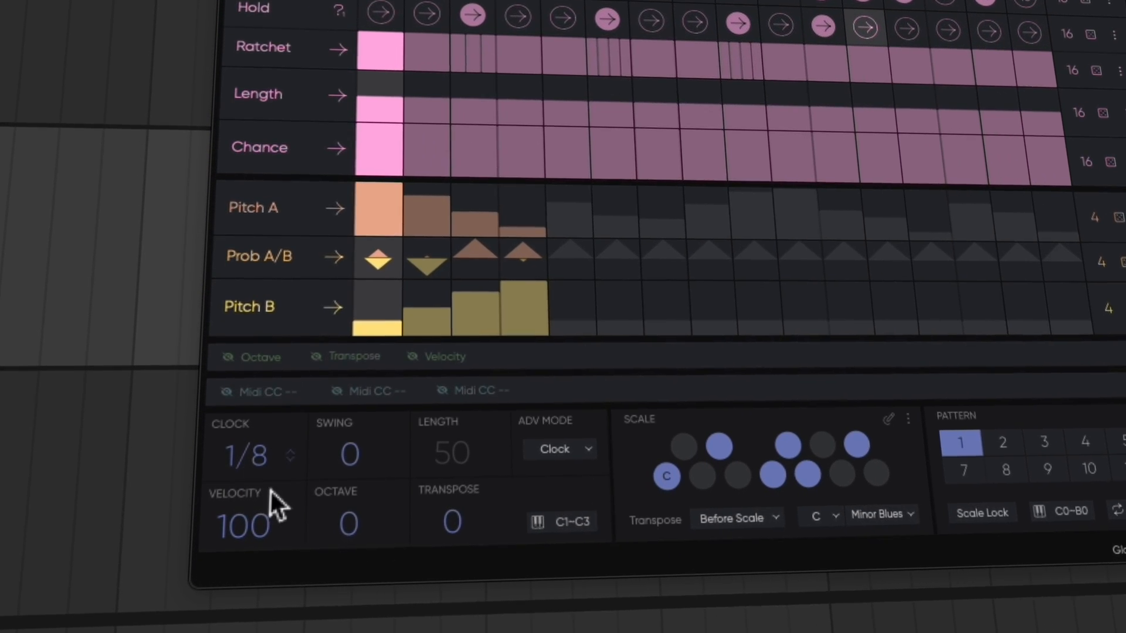
left_click_drag(351, 466, 392, 329)
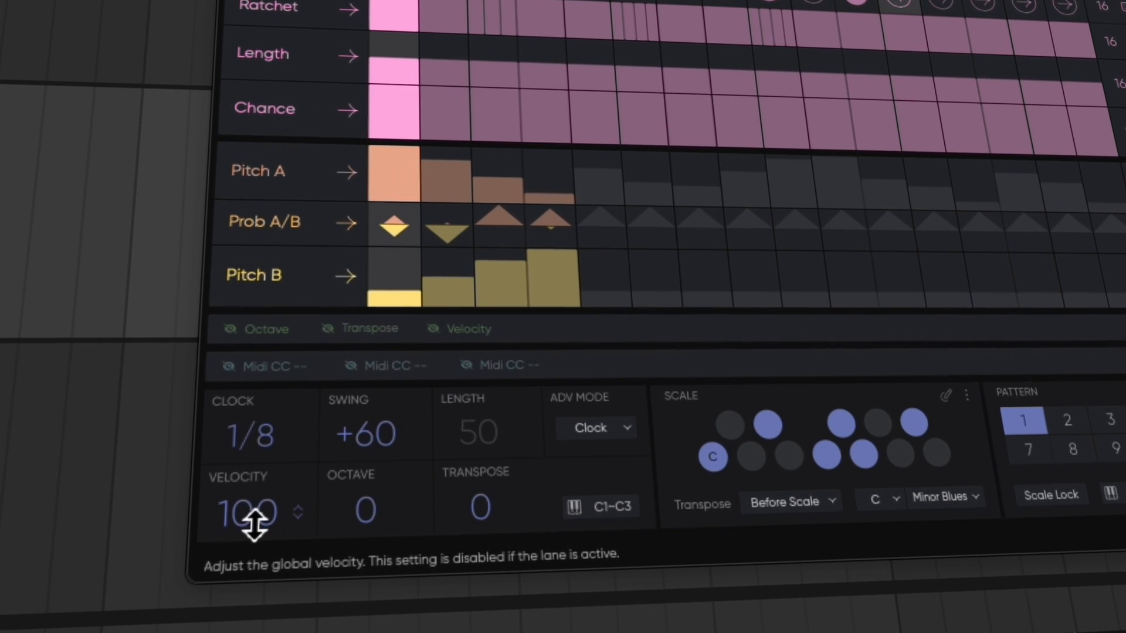
left_click_drag(375, 516, 389, 493)
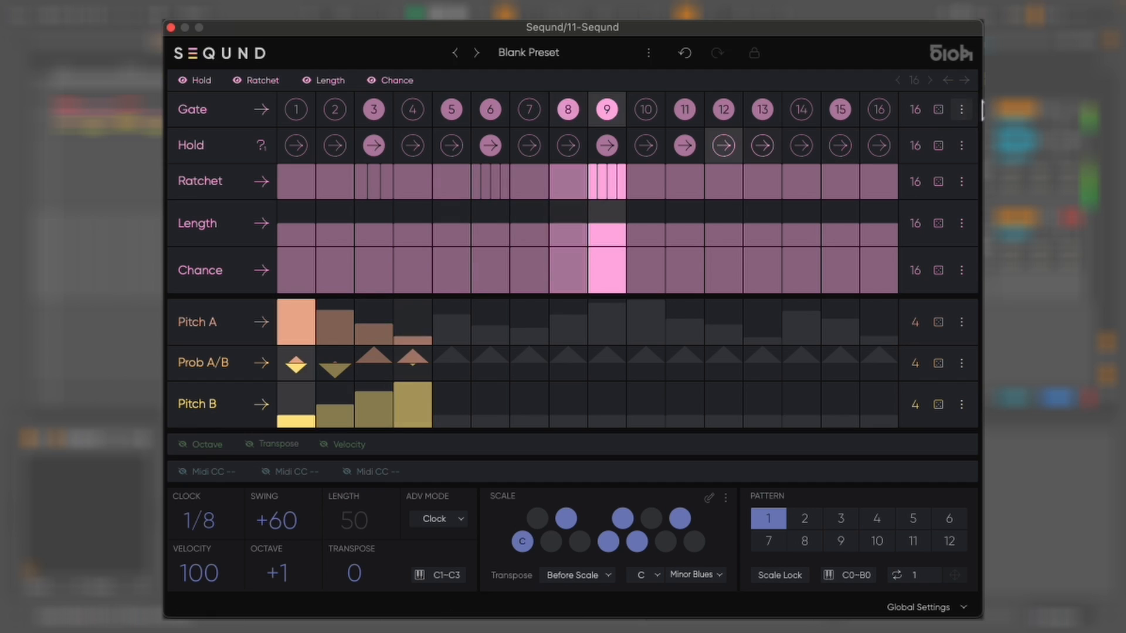
left_click_drag(290, 582, 293, 560)
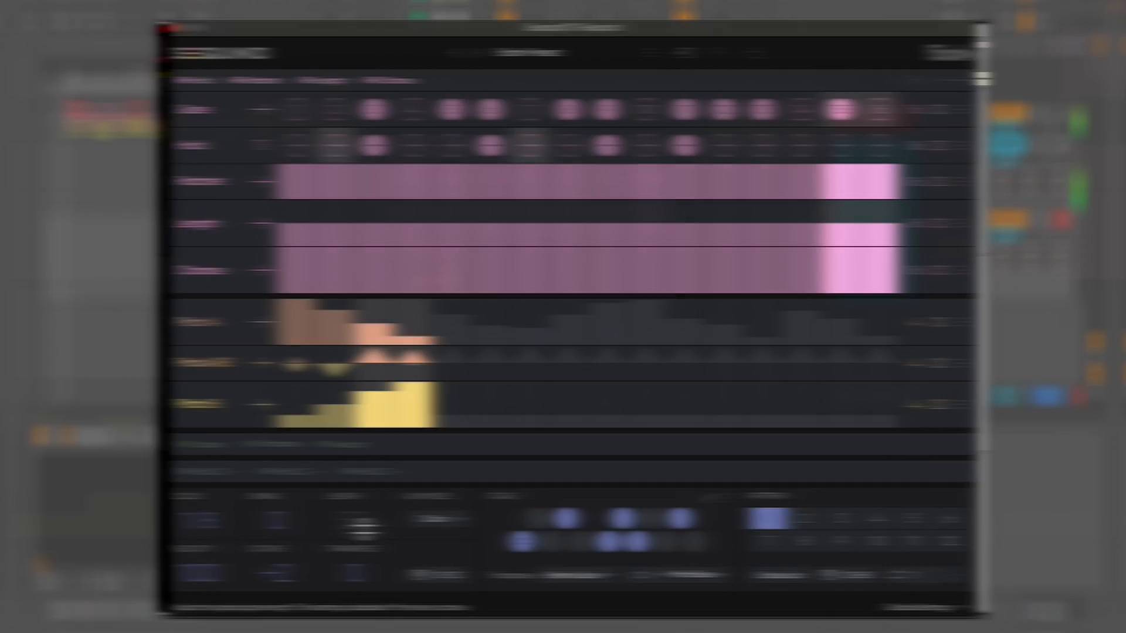
- Load the factory Blank Preset and shorten the Gate and Pitch A lanes to 4 steps
left_click(528, 68)
mouse_move(515, 88)
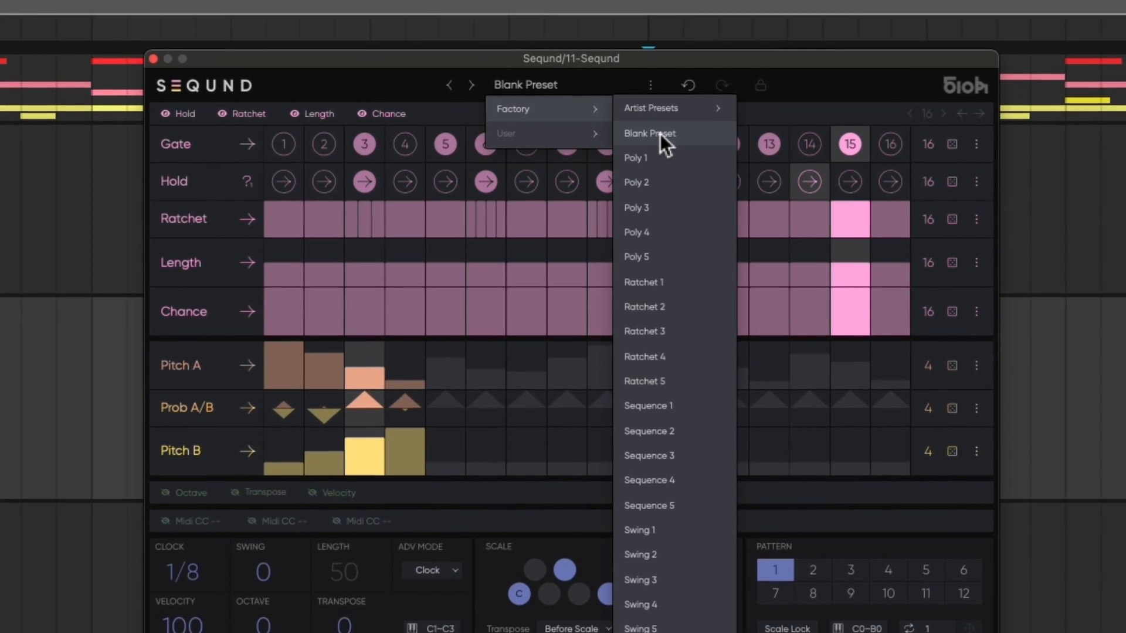
left_click(659, 125)
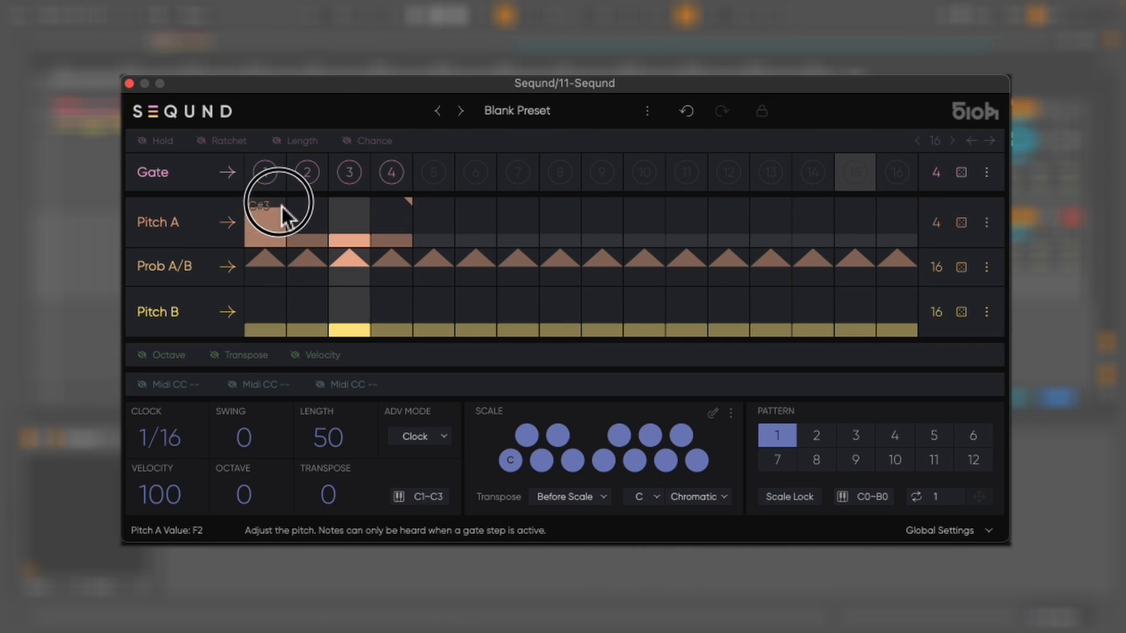
- Draw descending pitches across the 4-step Pitch A lane and set the clock to 1/4
left_click(348, 229)
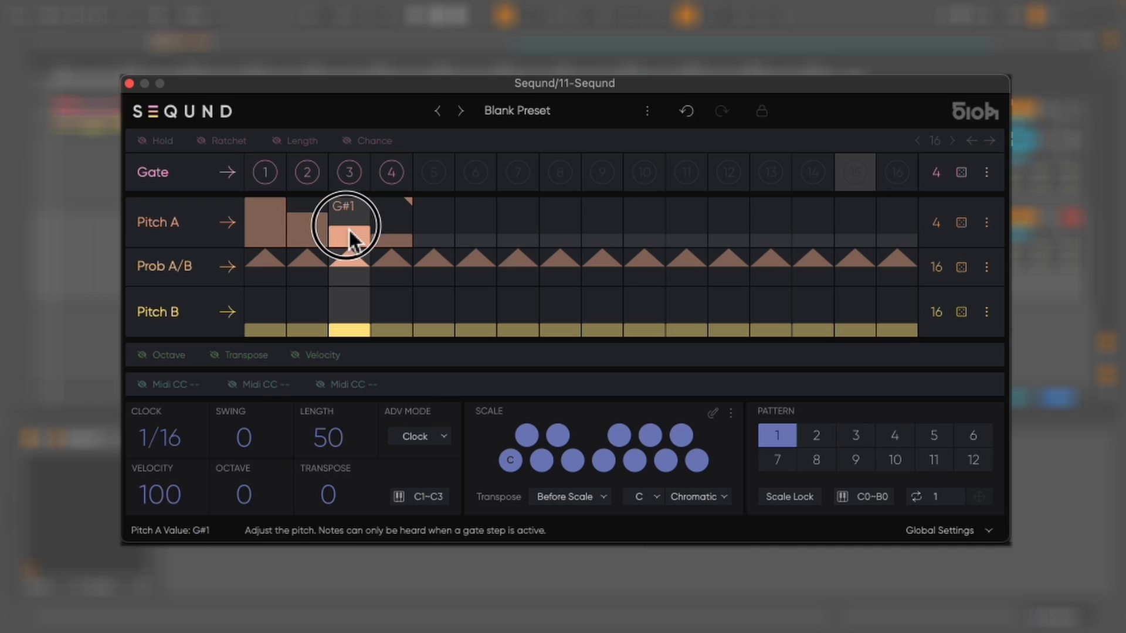
left_click(388, 240)
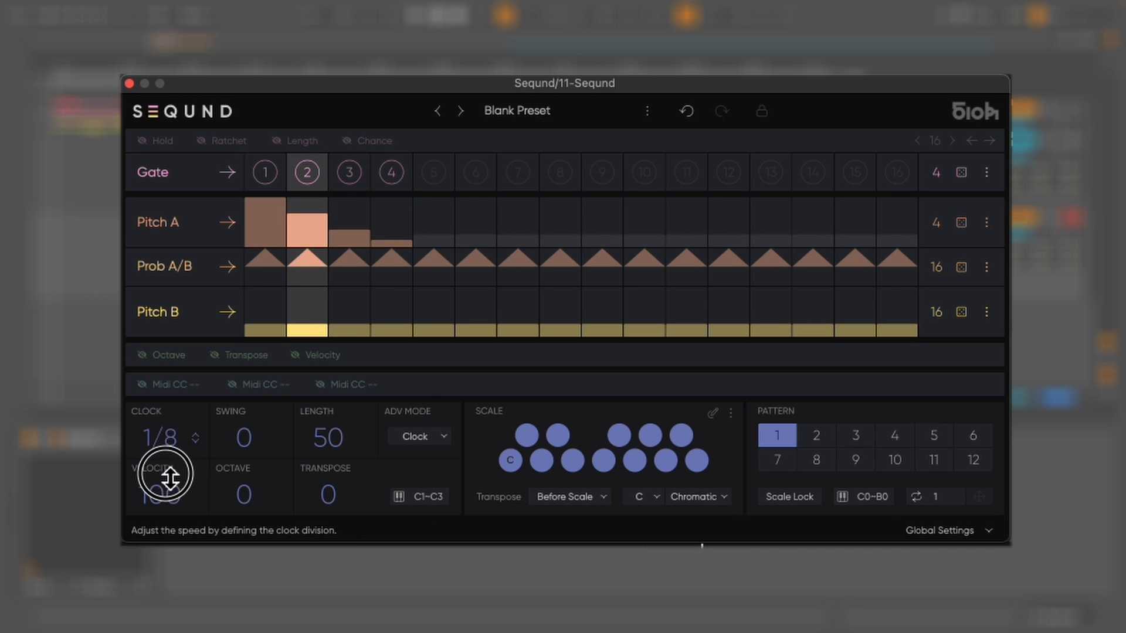
- Keep the advance mode on Clock, activate gate steps 2 and 4, and start playback
left_click(428, 440)
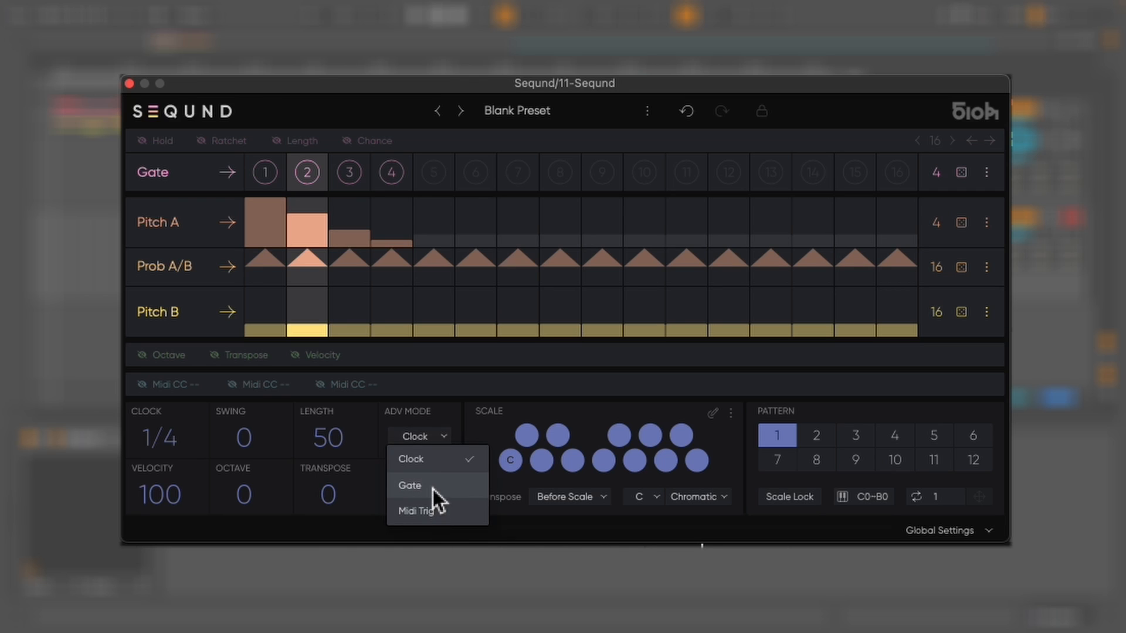
left_click(432, 461)
left_click(308, 171)
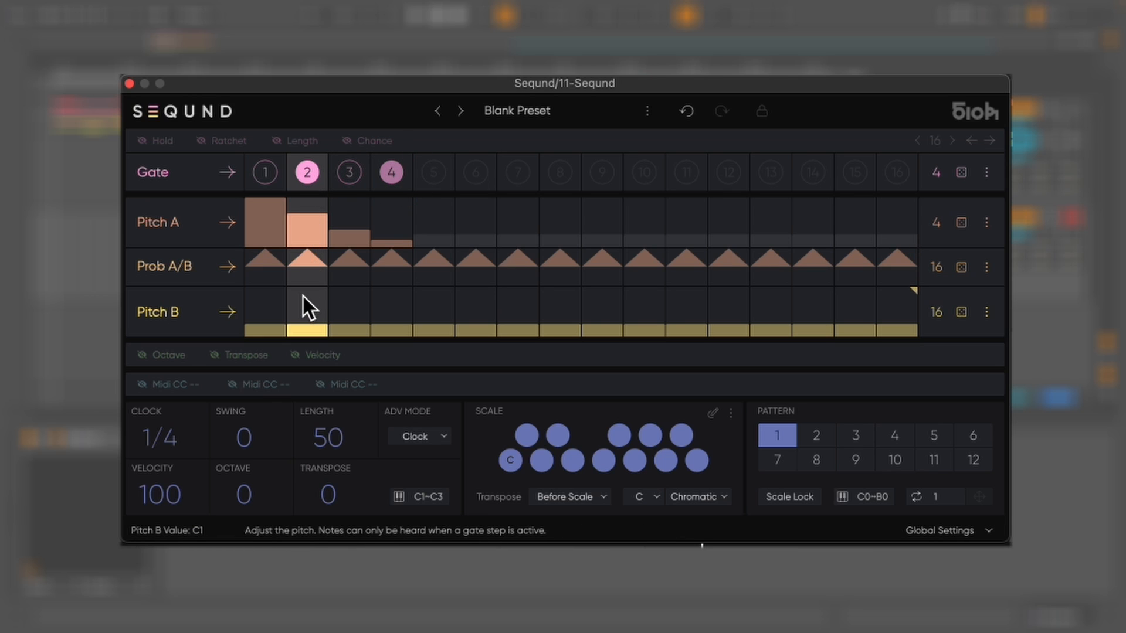
key("space")
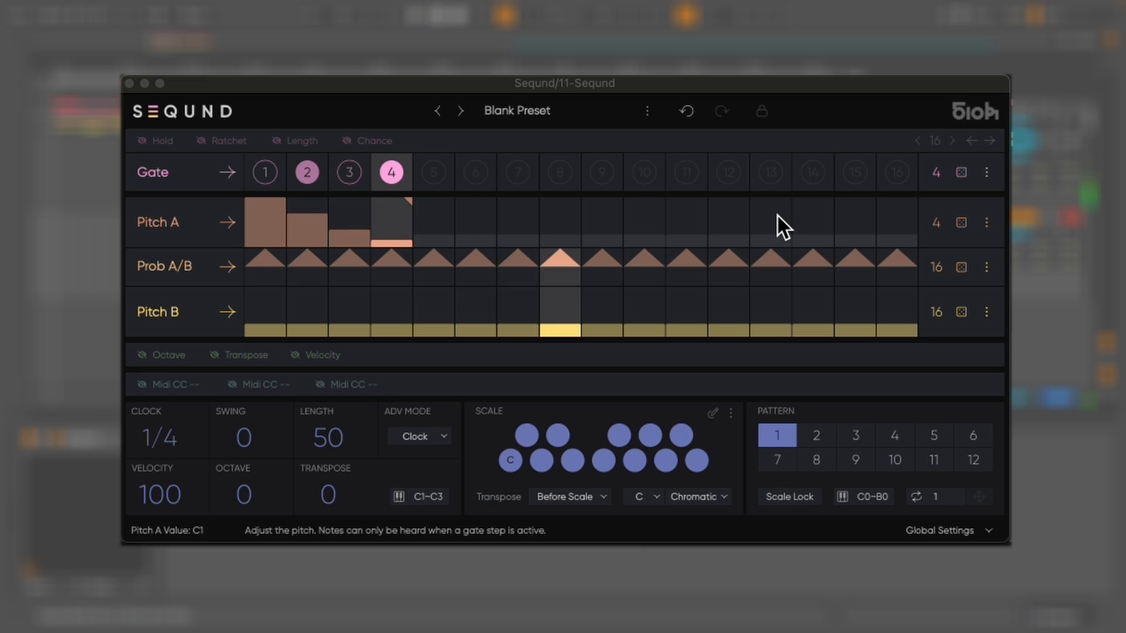
- Switch the advance mode to Midi Trig and start playback
left_click(428, 488)
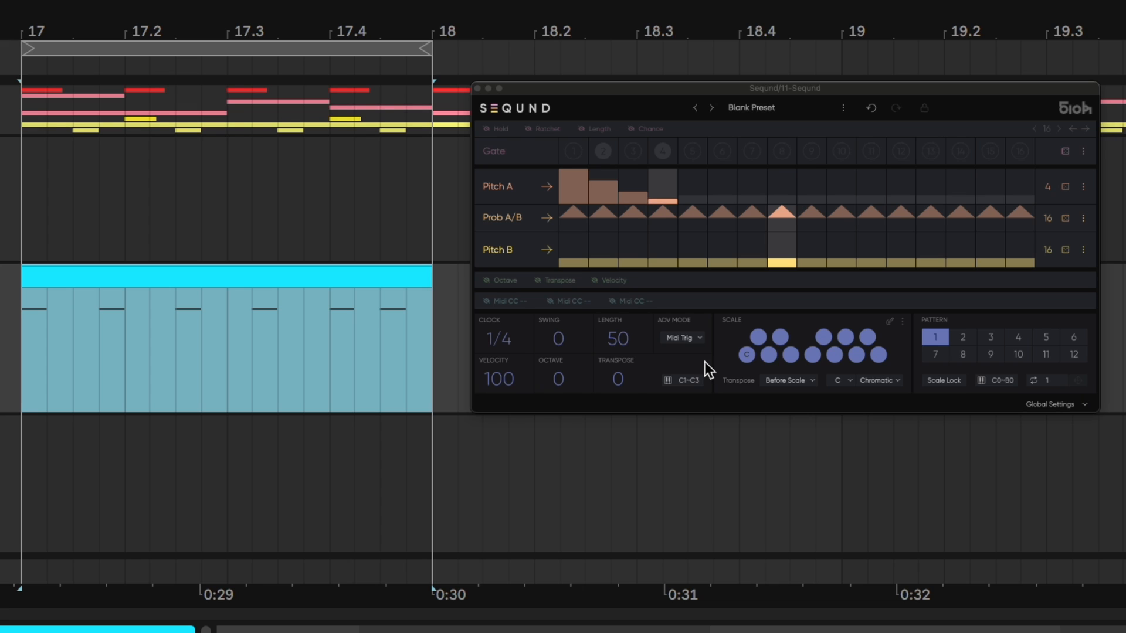
key("space")
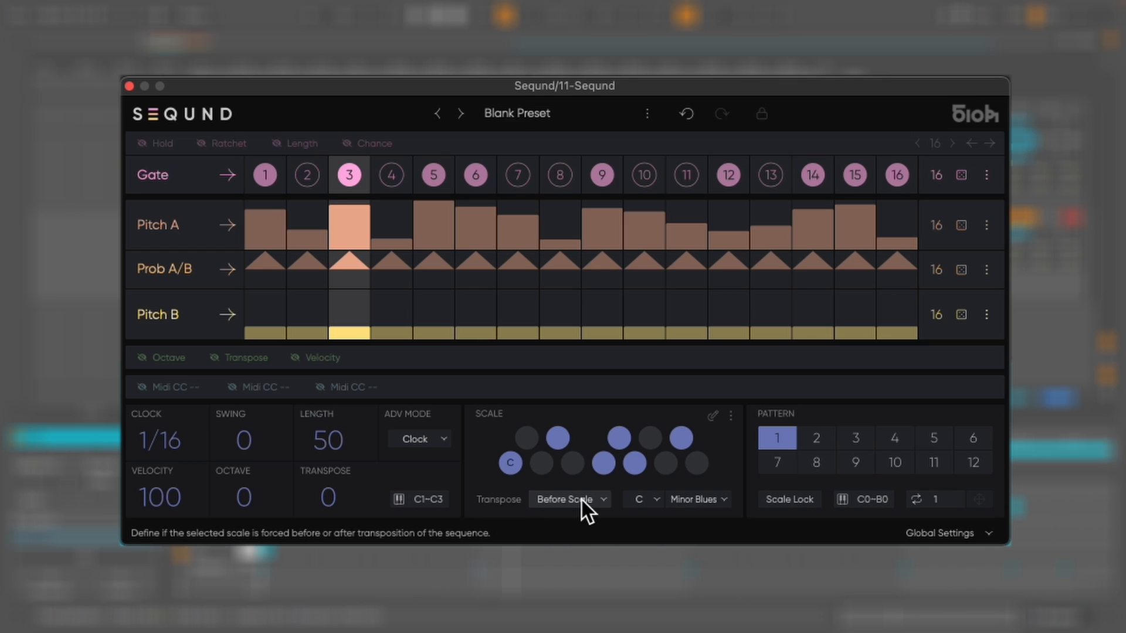
- Raise the global transpose to +1 with transposition Before Scale, switch transposition to After Scale and adjust the transpose again
left_click(581, 500)
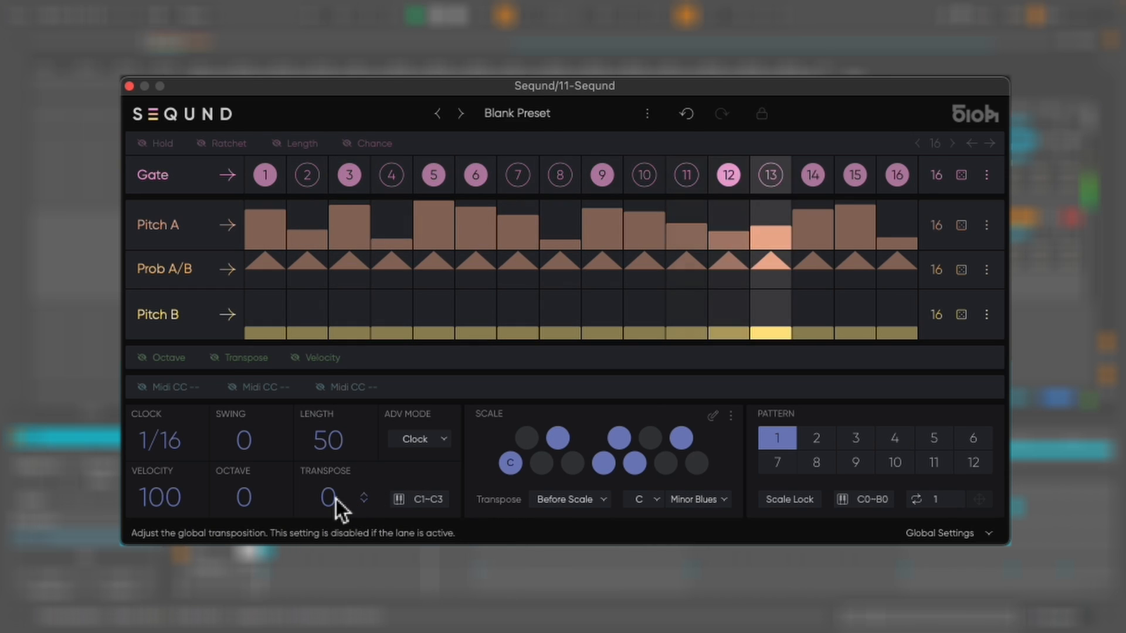
left_click_drag(332, 496, 338, 492)
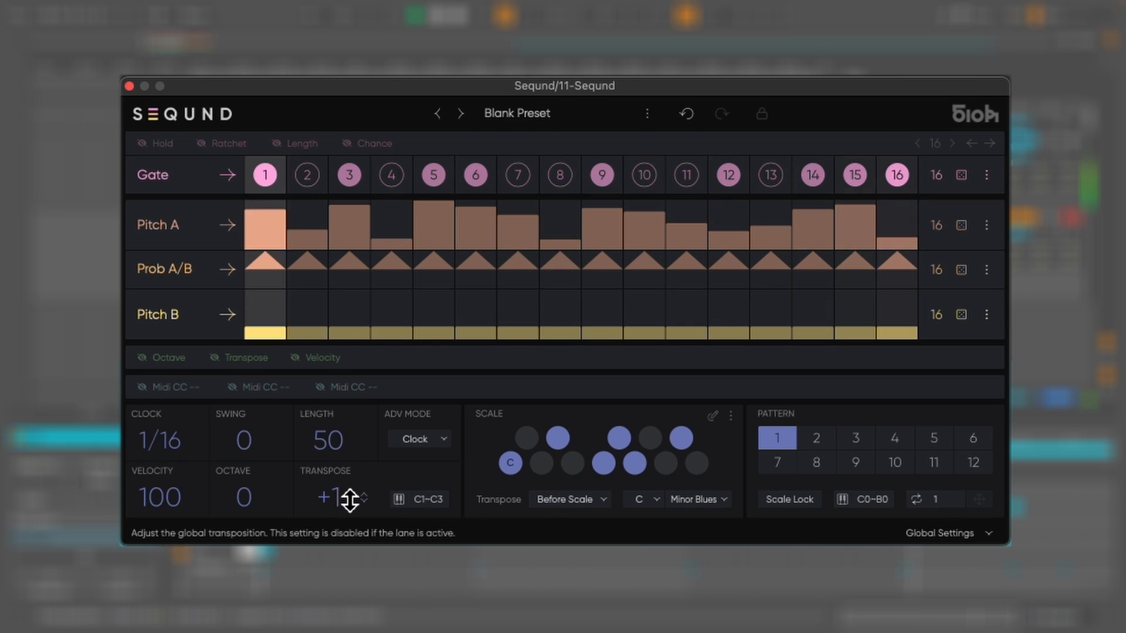
left_click(577, 499)
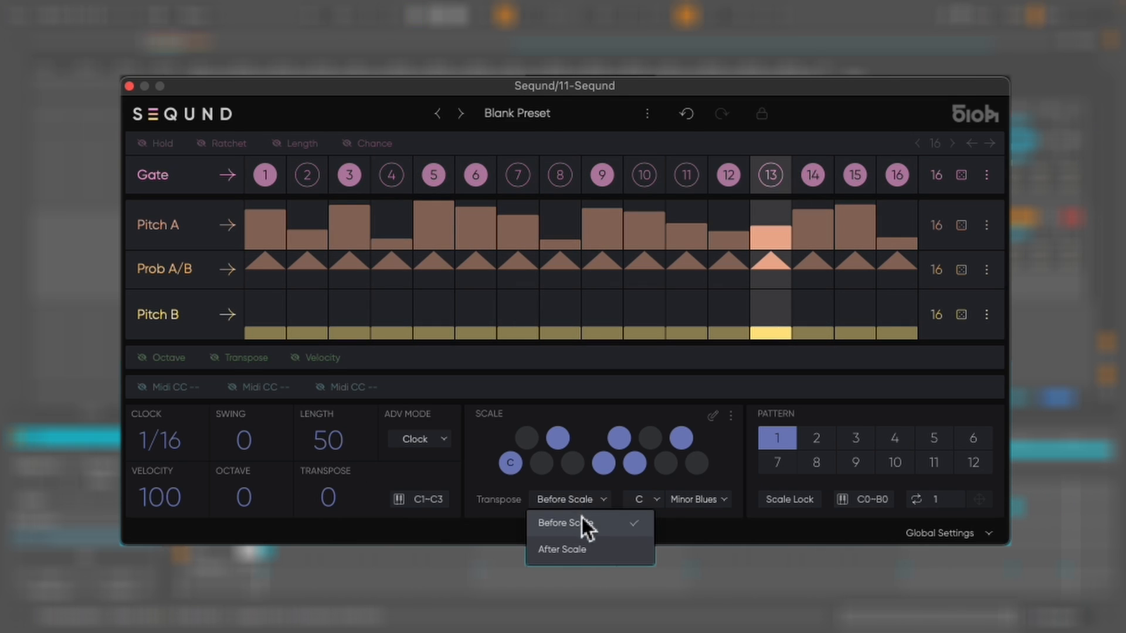
left_click(578, 549)
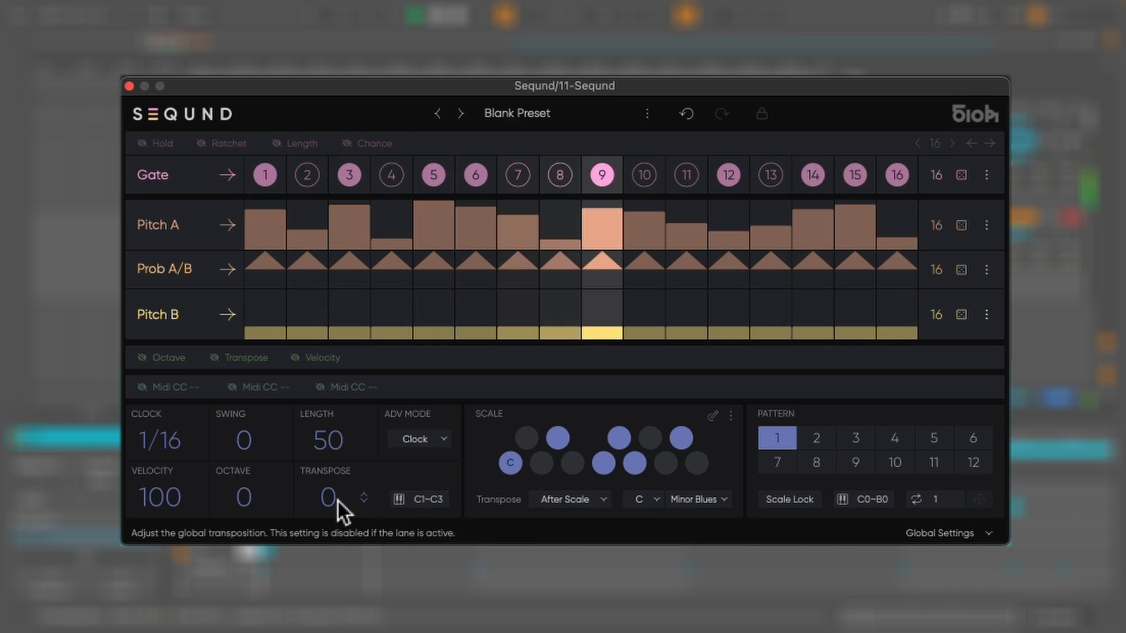
left_click_drag(335, 498, 339, 495)
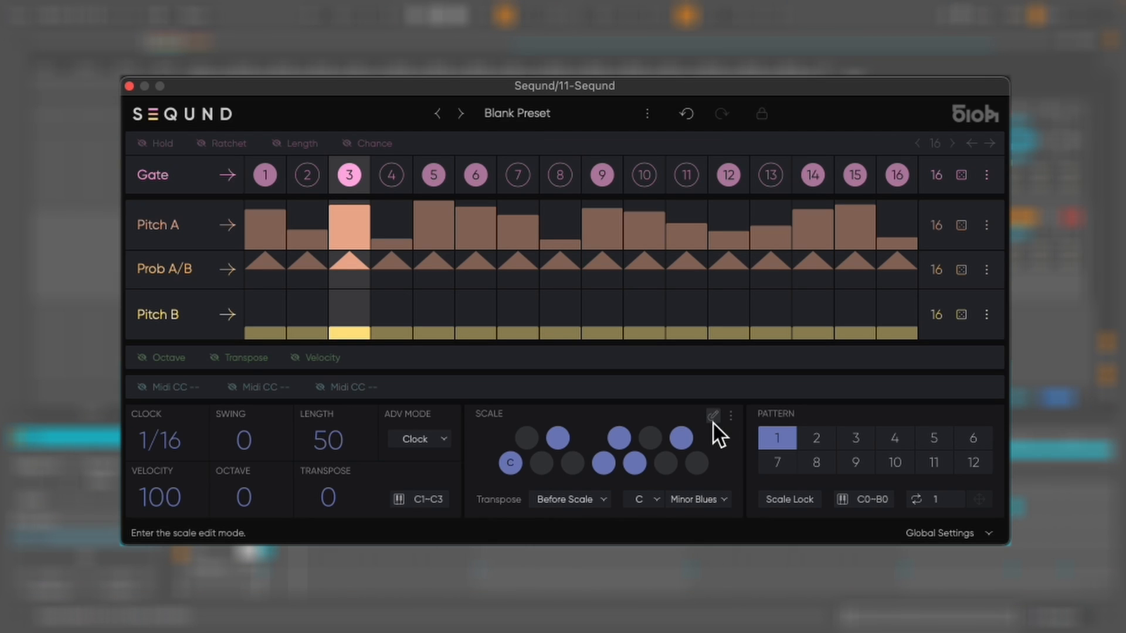
- Try swapping D# for E in the Minor Blues scale, restore the original notes and view the scale options
left_click(713, 421)
left_click(572, 466)
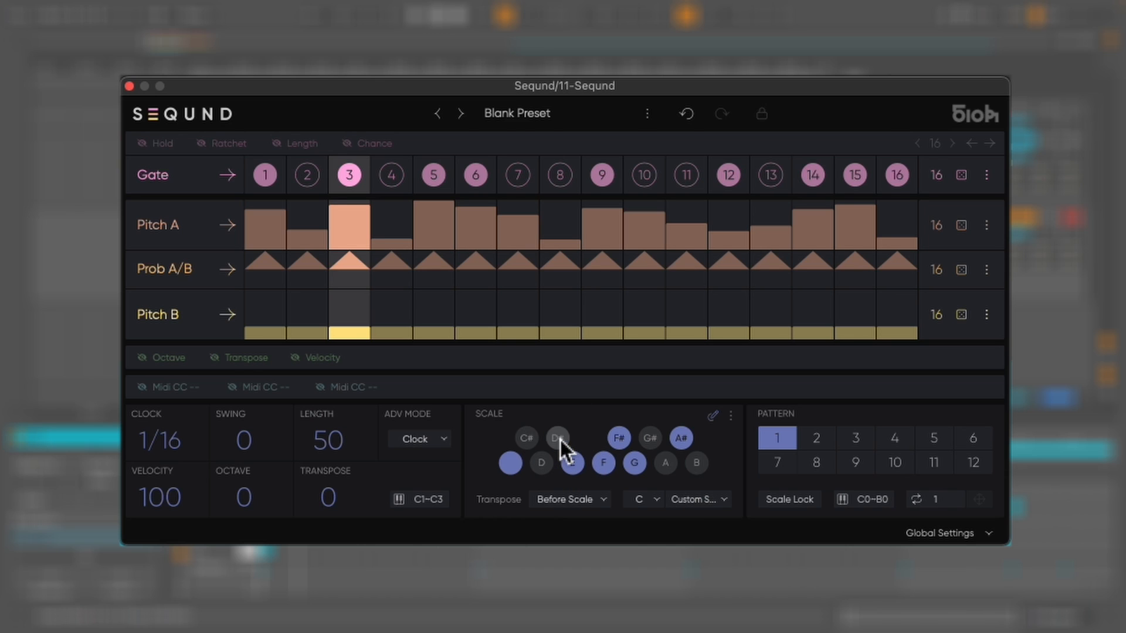
left_click(557, 437)
left_click(572, 463)
left_click(731, 415)
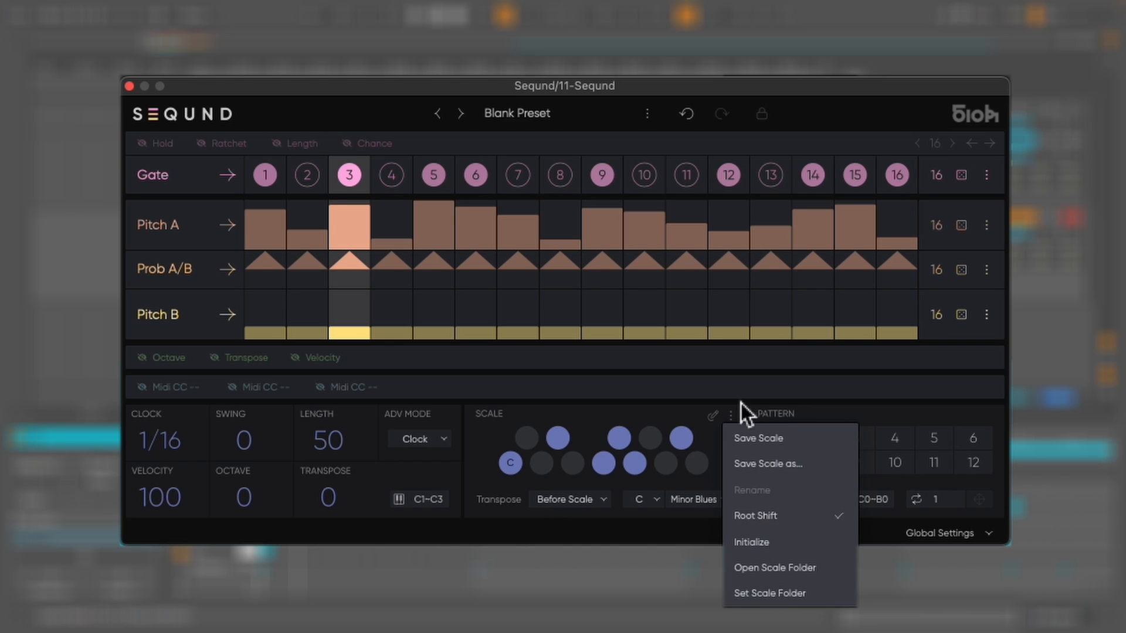
left_click(732, 415)
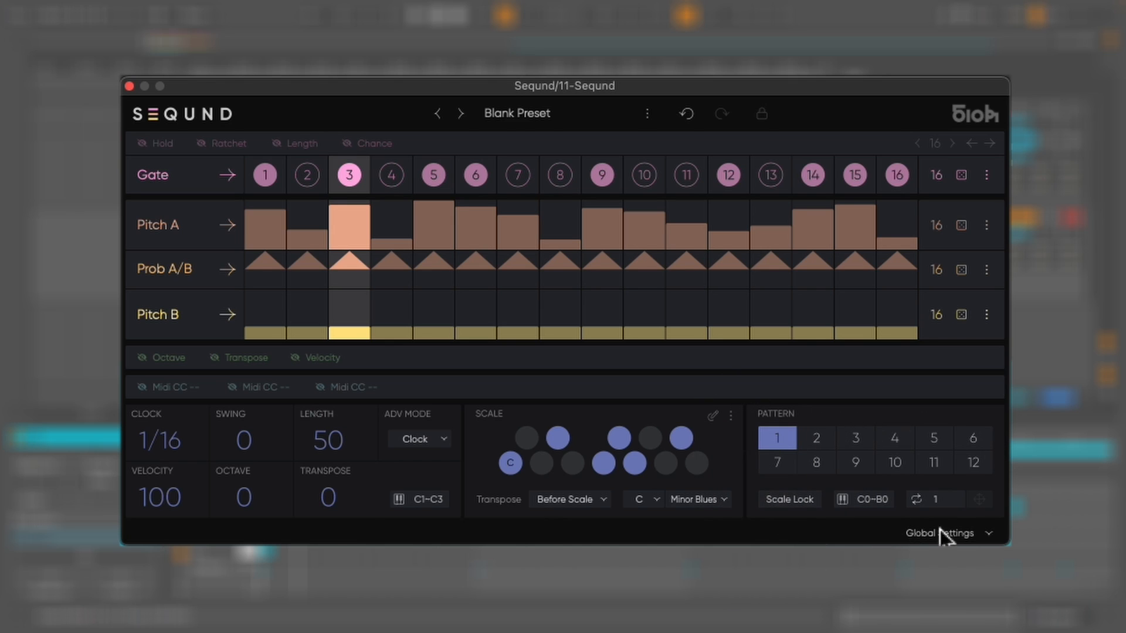
- Select pattern 2 and randomize its Gate and Pitch A lanes
left_click(821, 439)
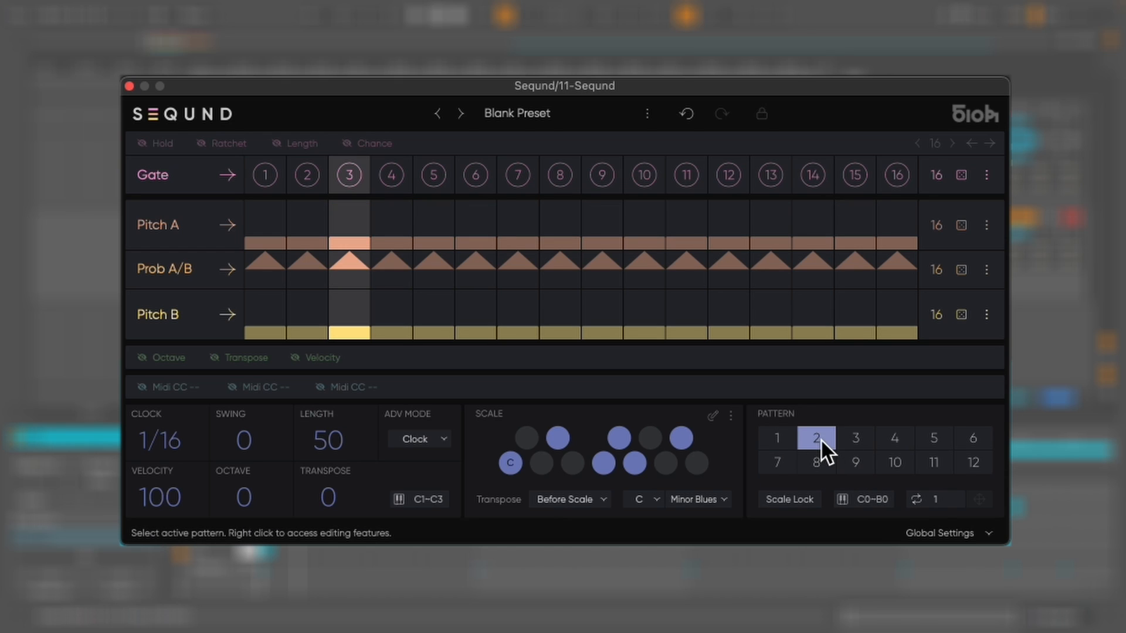
left_click(968, 183)
left_click(965, 231)
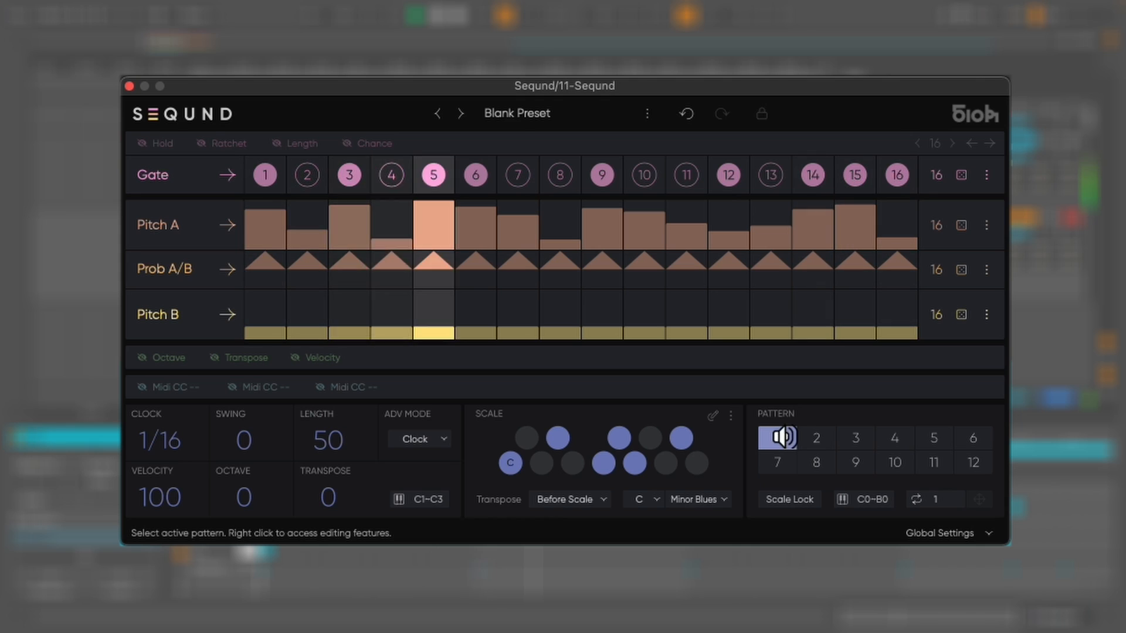
- Enable pattern switching by MIDI notes C0–B0 and start playback of the arrangement
left_click(873, 502)
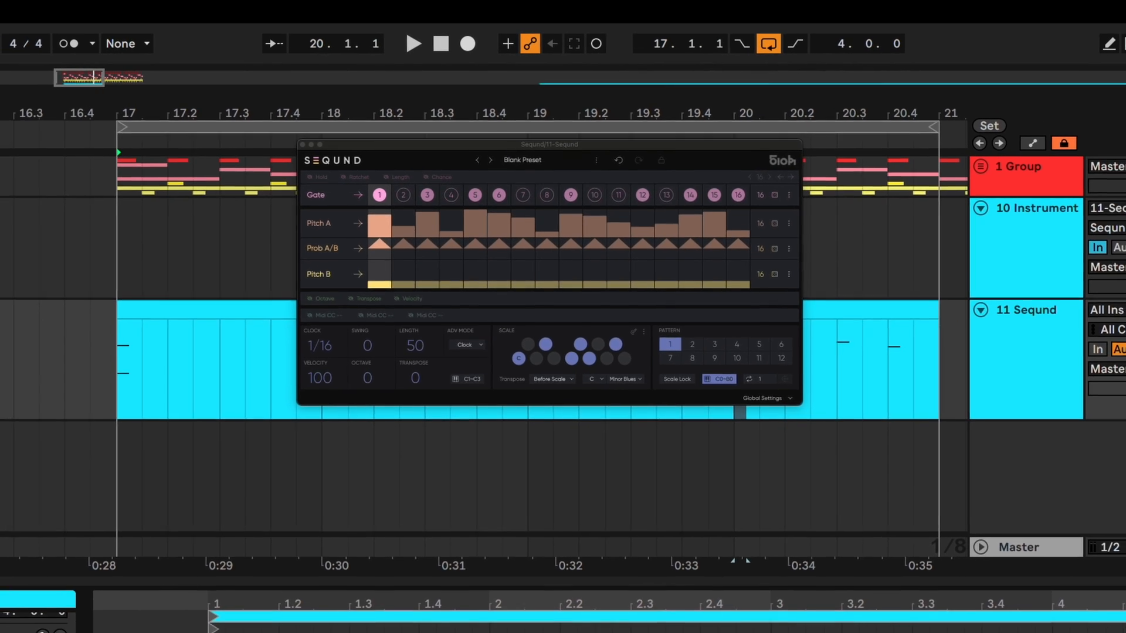
key("space")
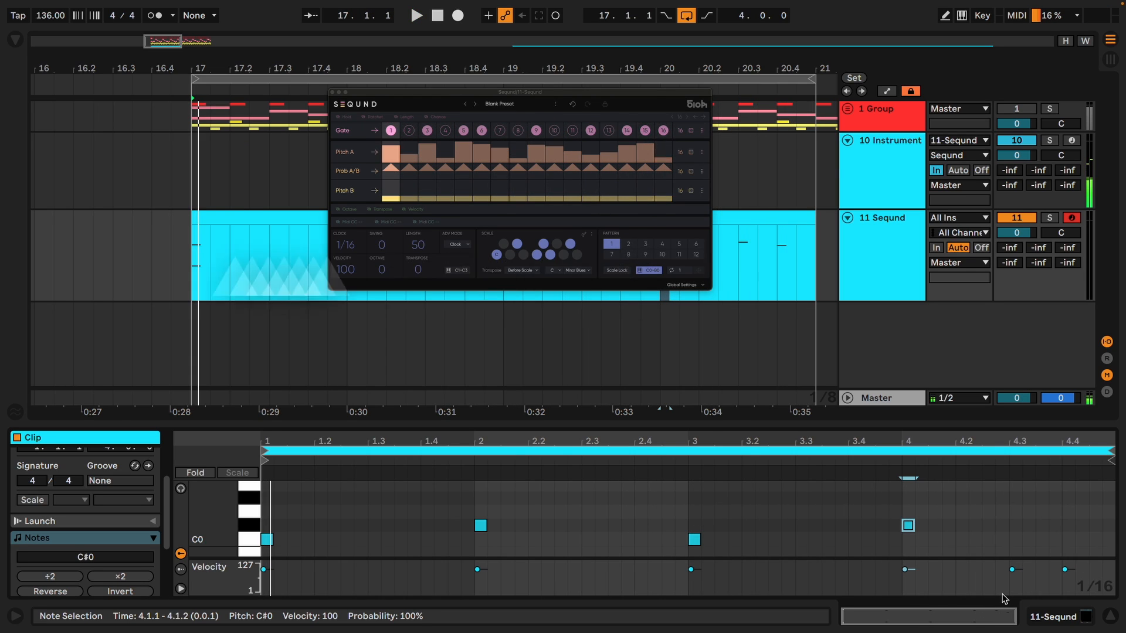
- Turn on Scale Lock and load the factory preset Ratchet 1
left_click(500, 104)
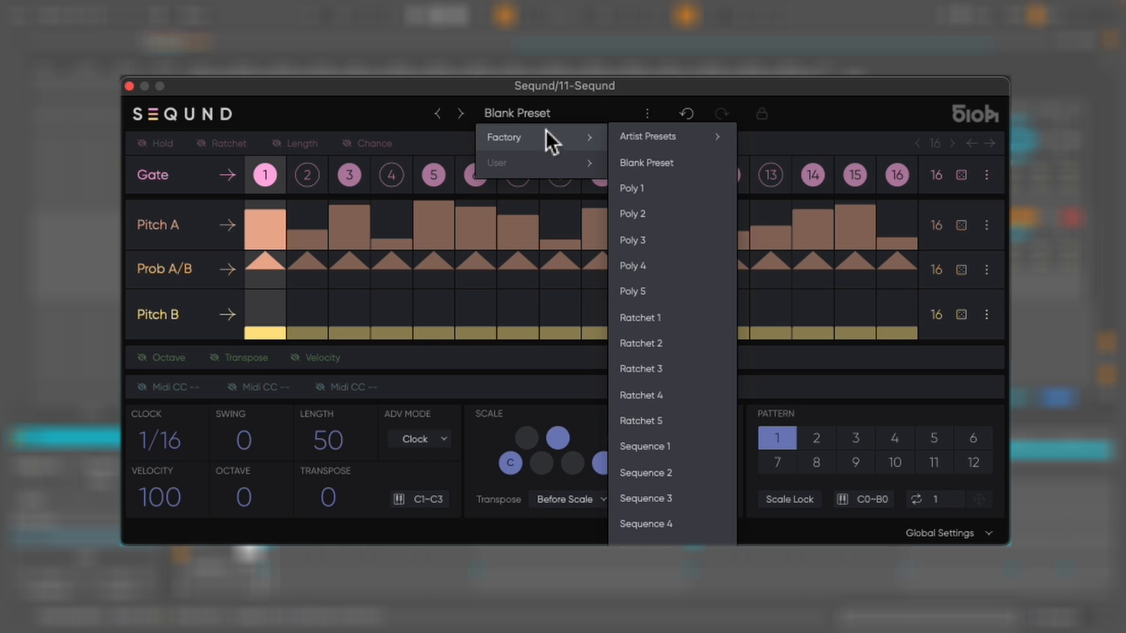
left_click(543, 113)
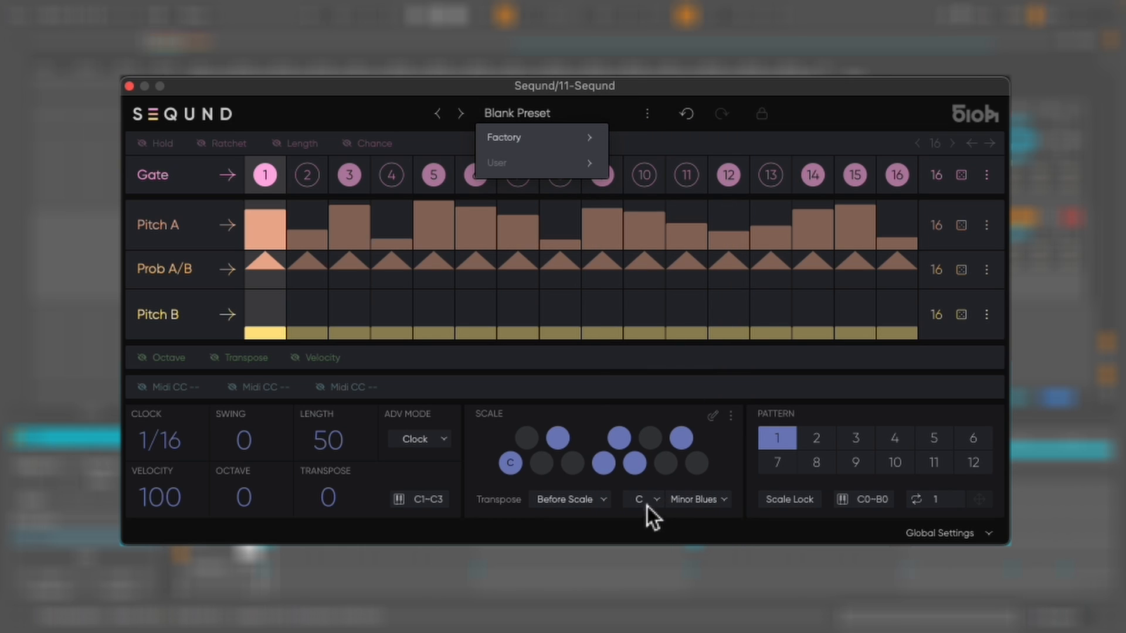
left_click(808, 505)
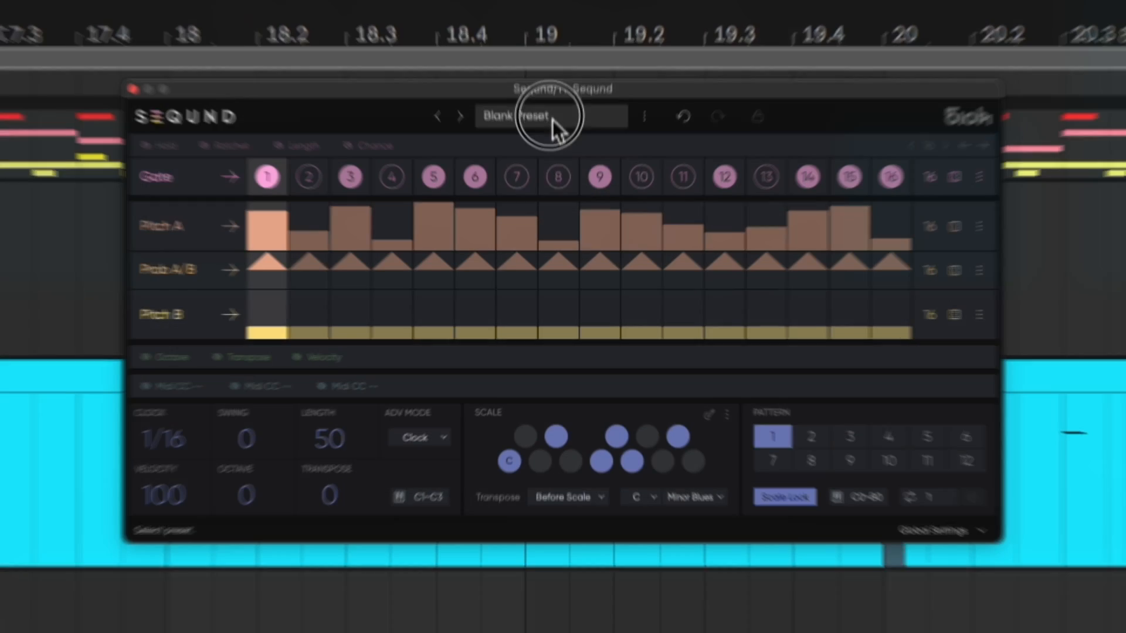
left_click(552, 115)
mouse_move(555, 143)
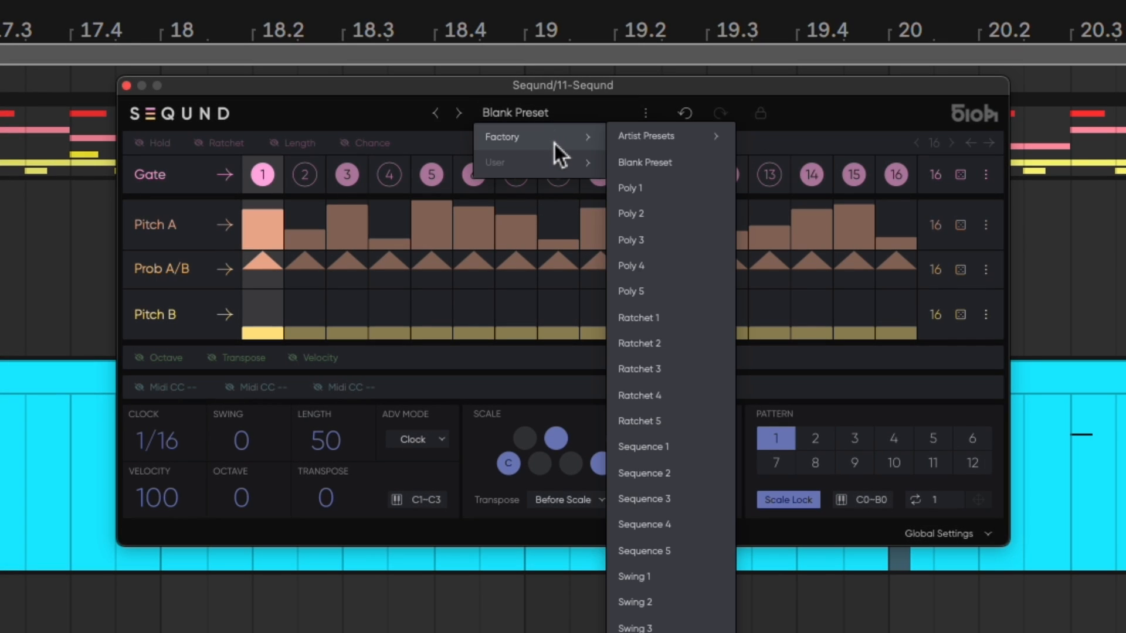
left_click(680, 318)
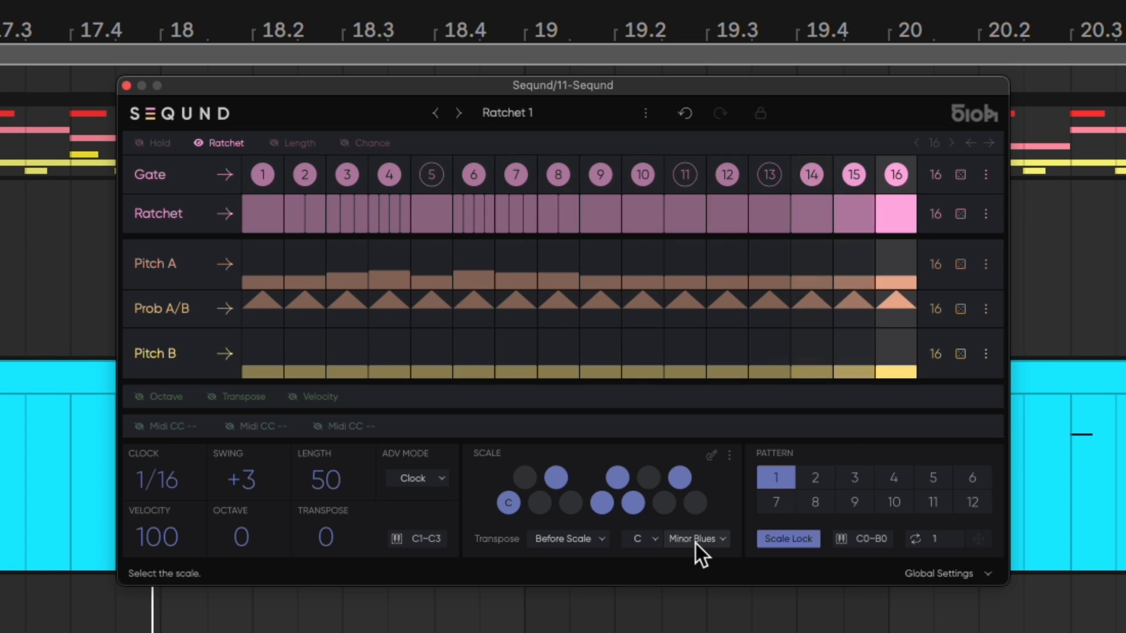
- Load the factory preset Sequence 2 while the scale is locked
left_click(529, 112)
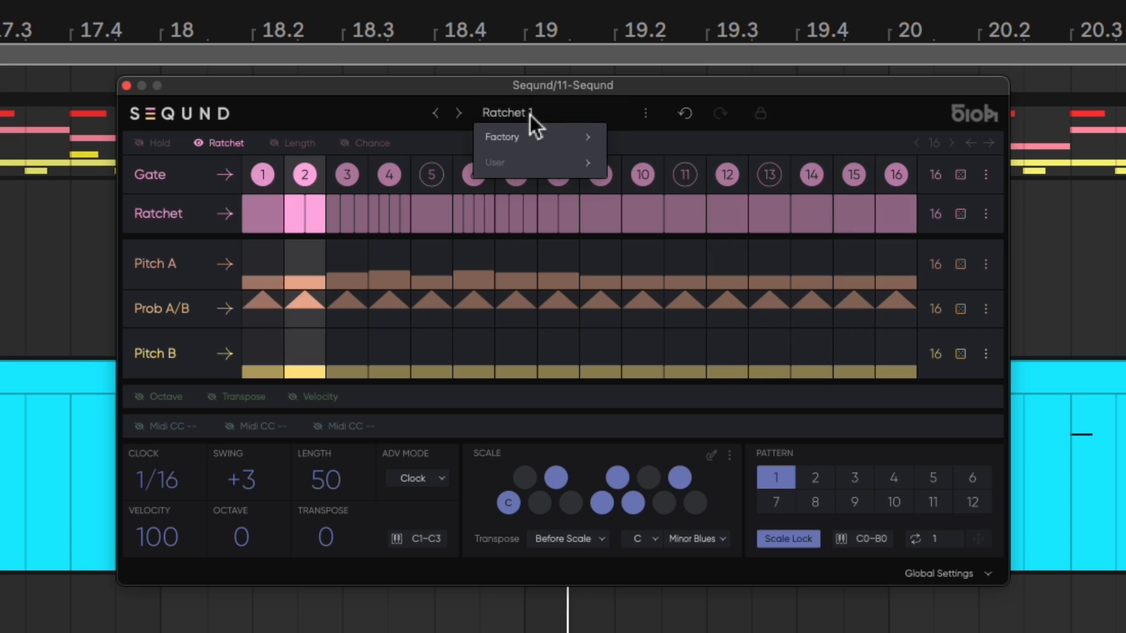
mouse_move(535, 136)
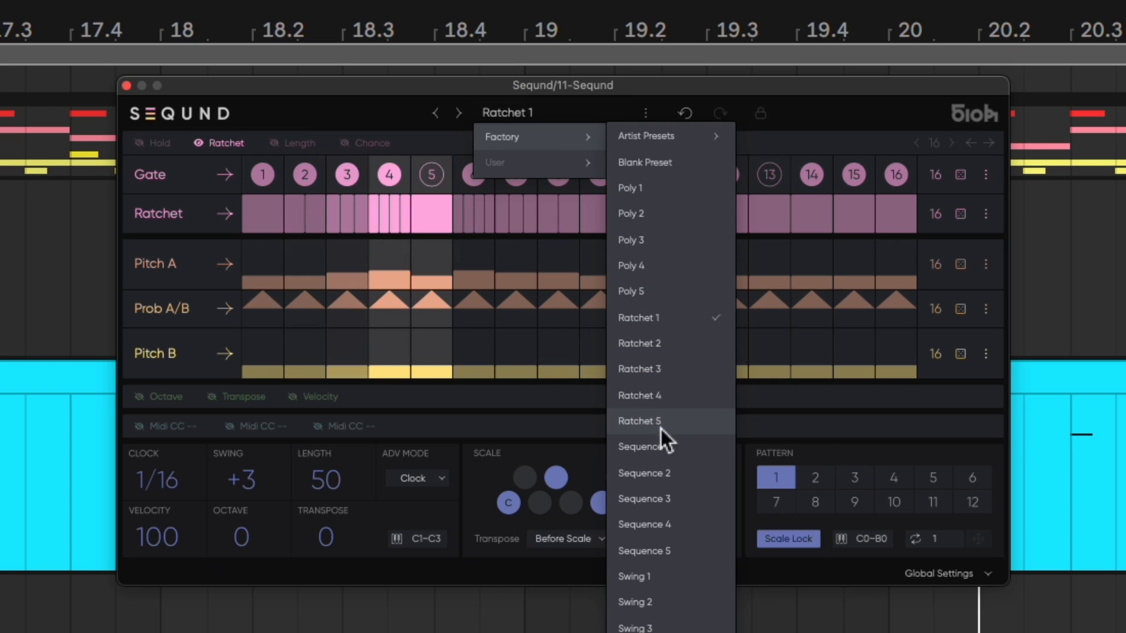
left_click(663, 472)
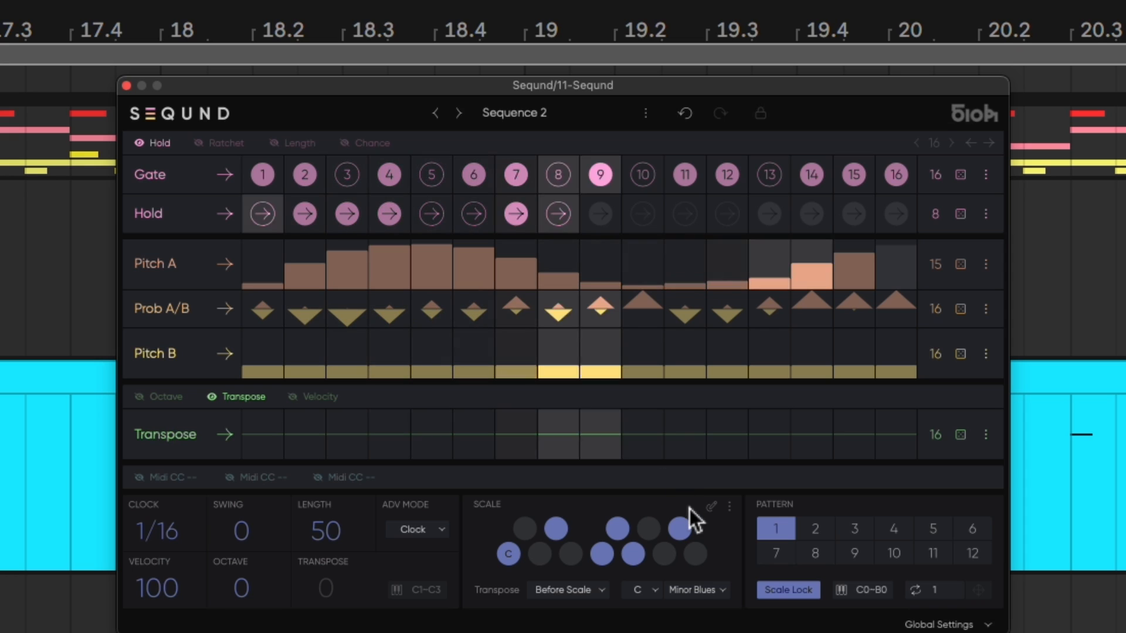
- Turn off Scale Lock and load the factory preset Swing 1
left_click(797, 589)
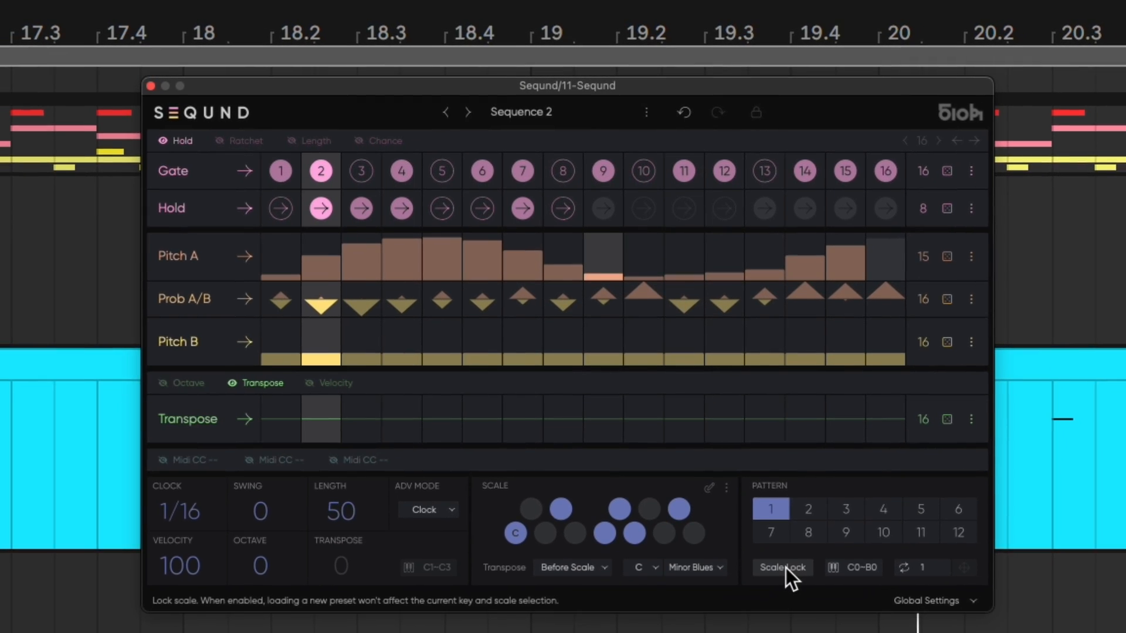
left_click(545, 115)
mouse_move(556, 137)
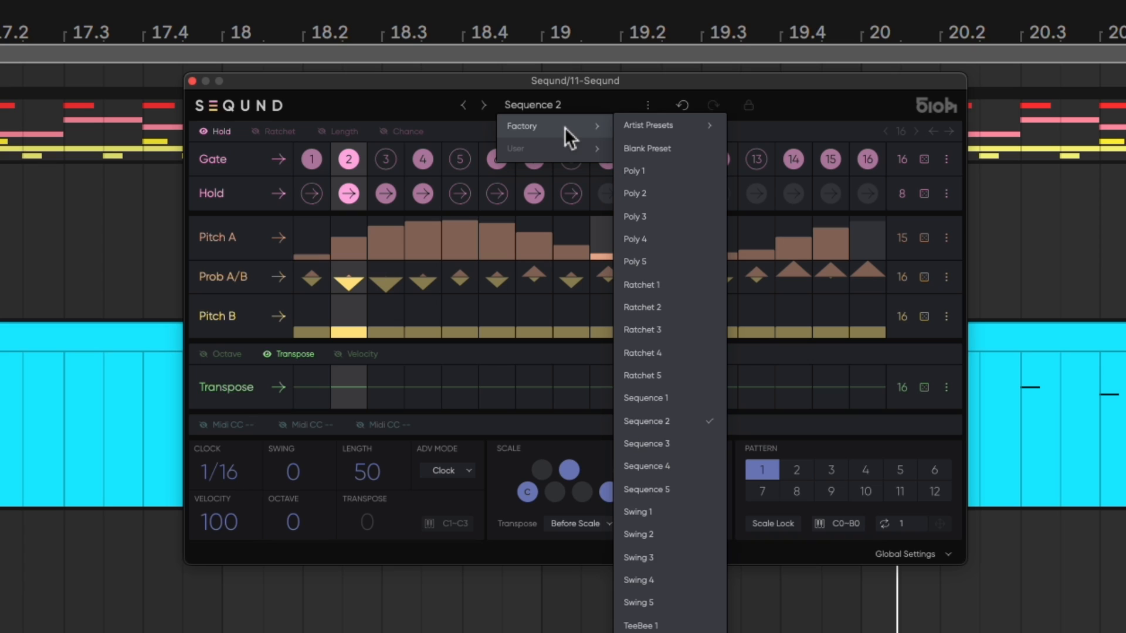
left_click(699, 514)
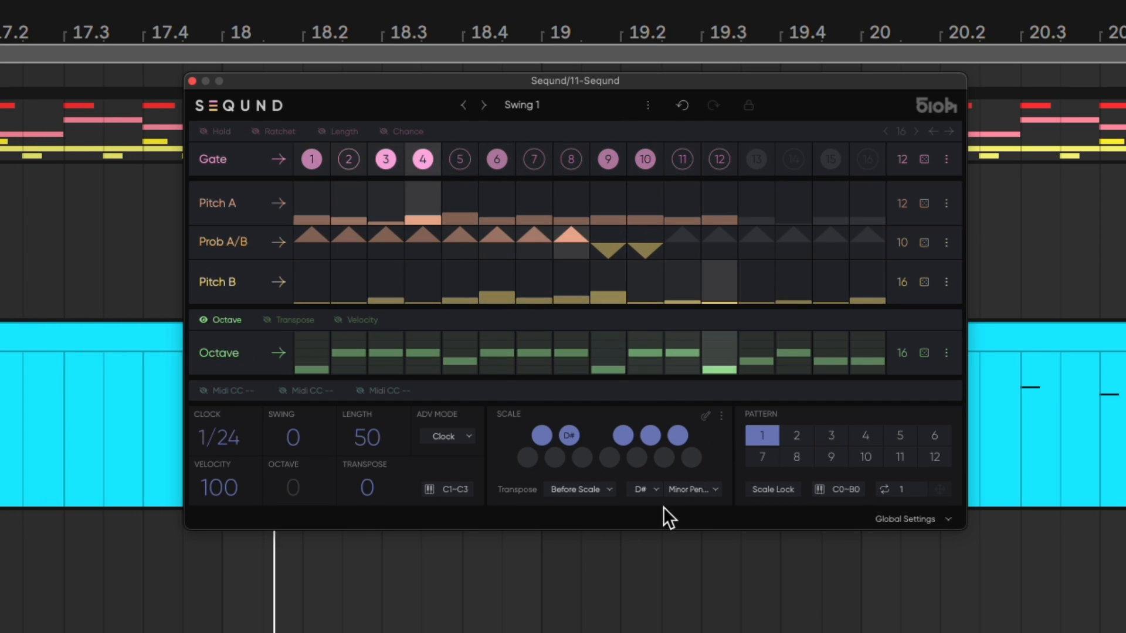
- Load the factory preset TeeBee 2
left_click(591, 106)
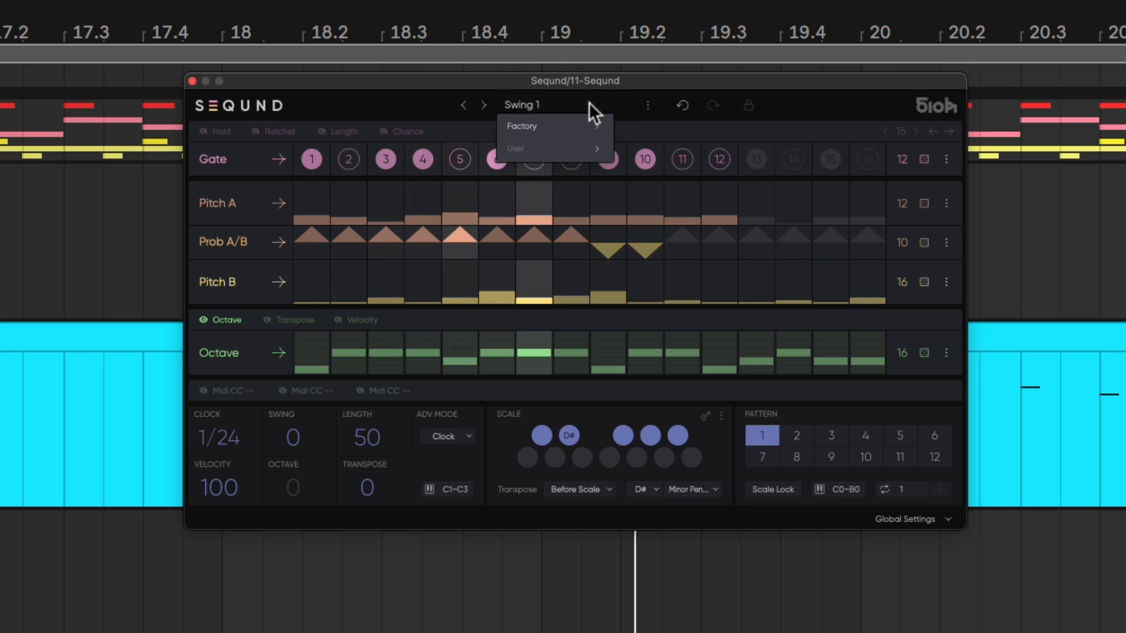
mouse_move(587, 127)
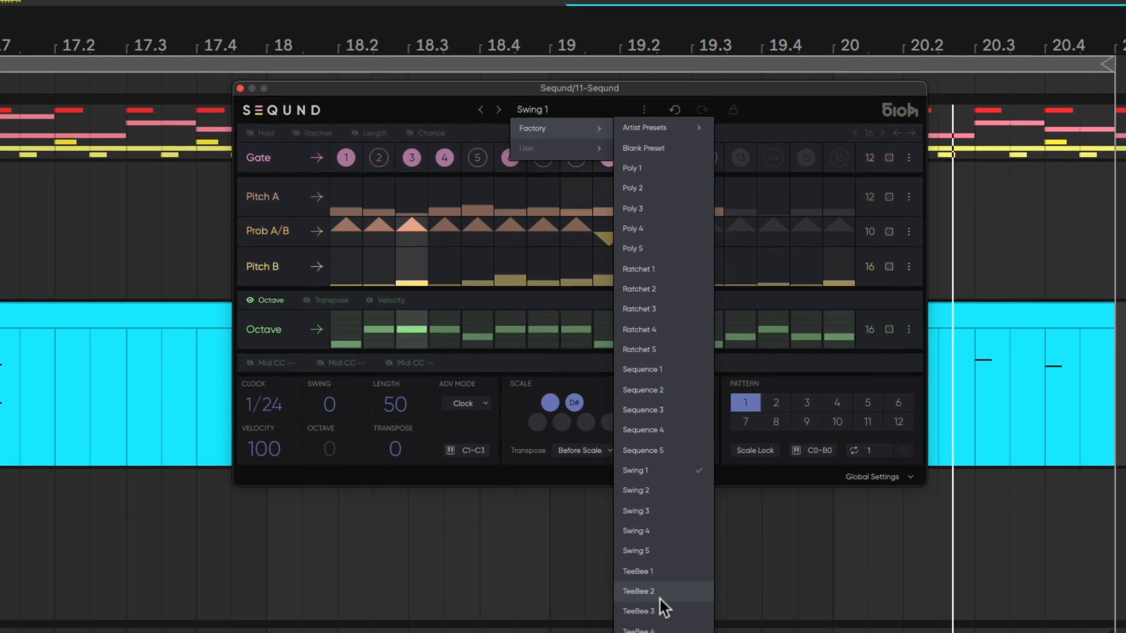
left_click(664, 631)
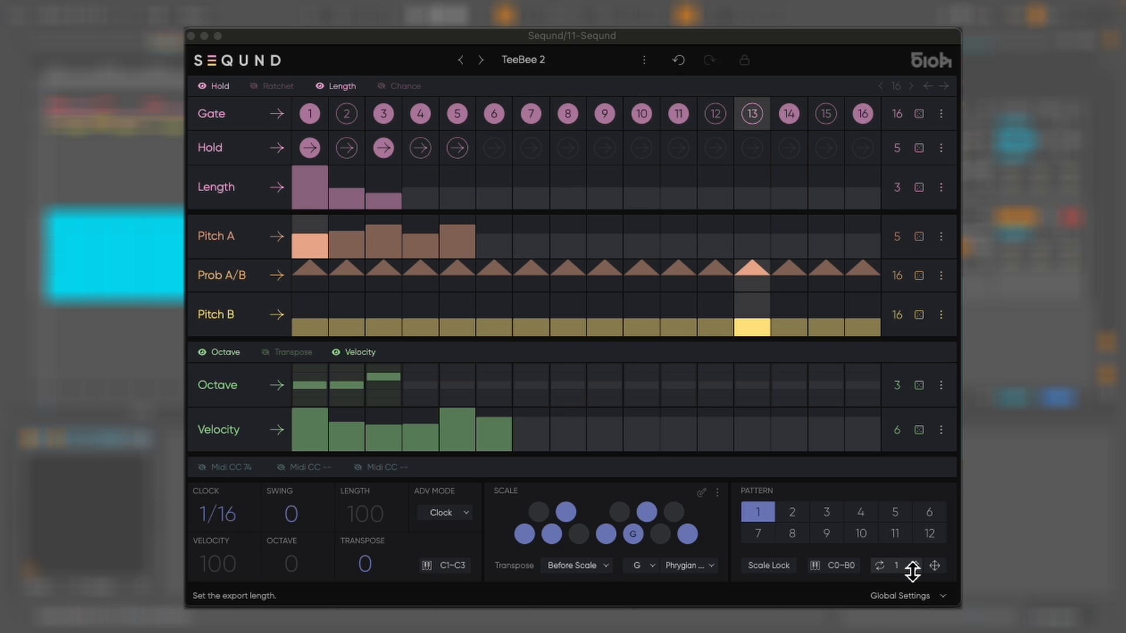
- Set the pattern export length to 128 and place the generated MIDI clip at bar 17 on the 10 Instrument track
left_click(907, 566)
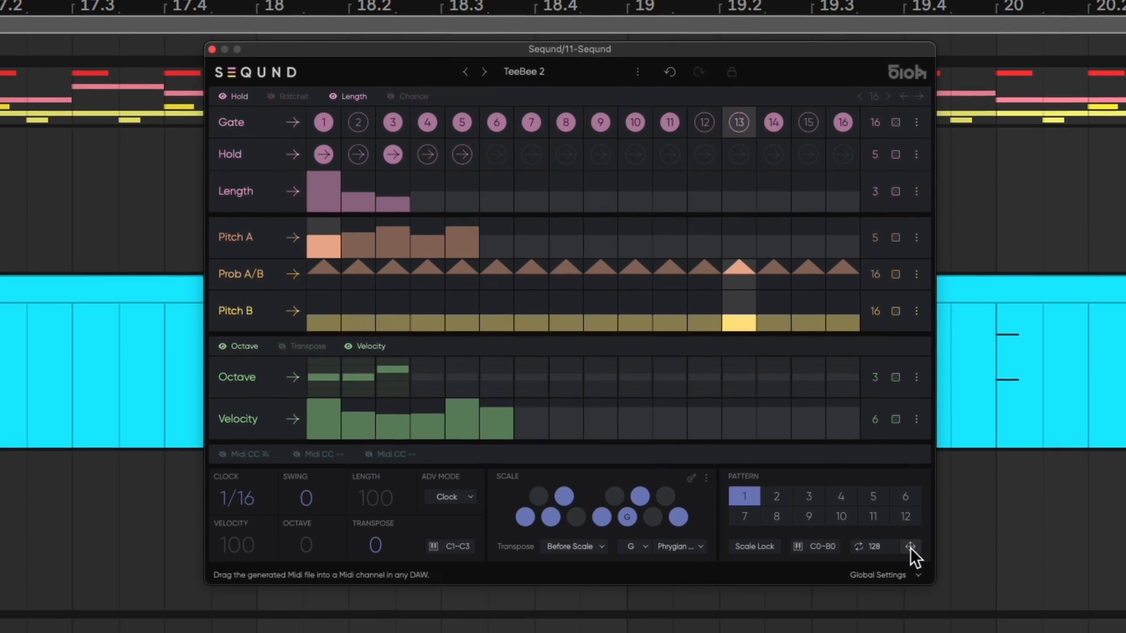
left_click_drag(934, 566, 25, 262)
left_click_drag(99, 253, 28, 209)
key("z")
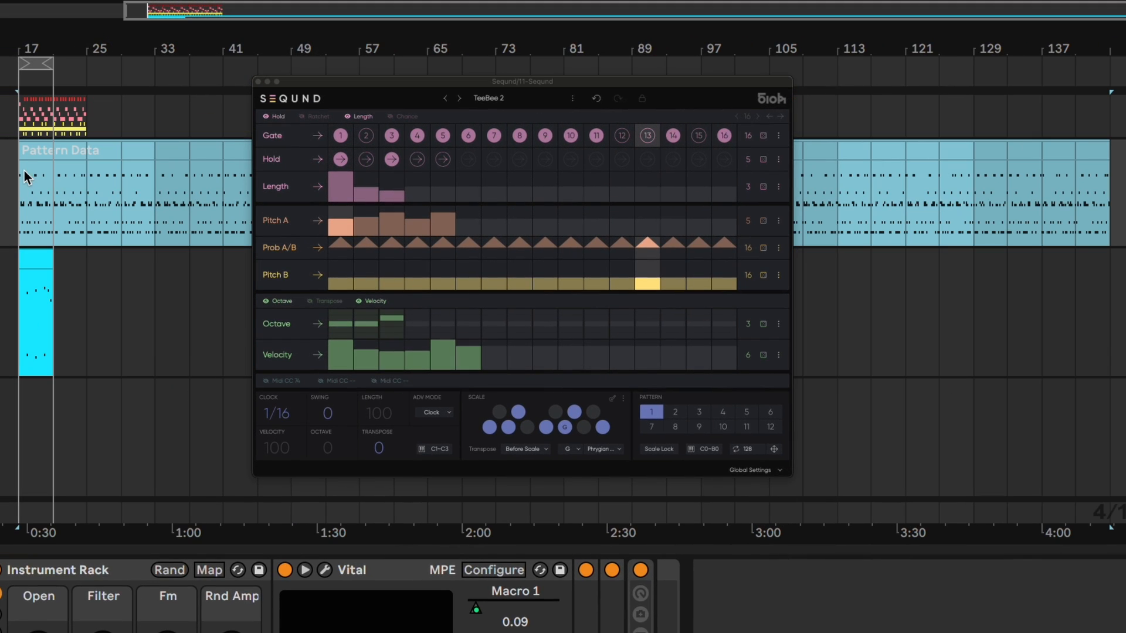
- Load the factory Blank Preset and randomize the Gate lane
left_click(495, 98)
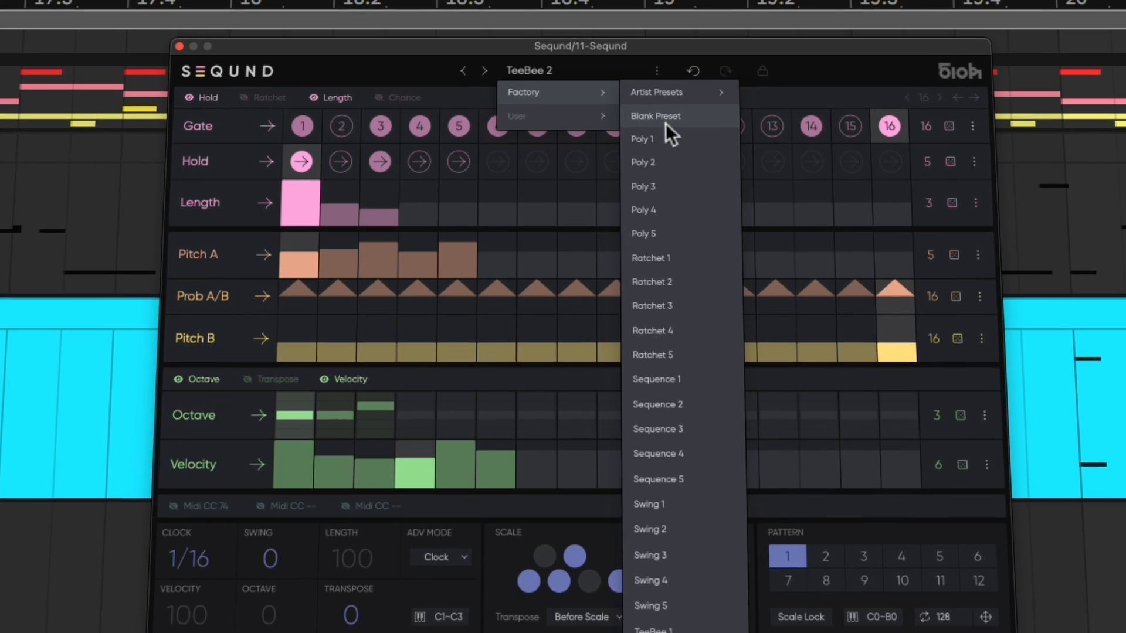
left_click(578, 132)
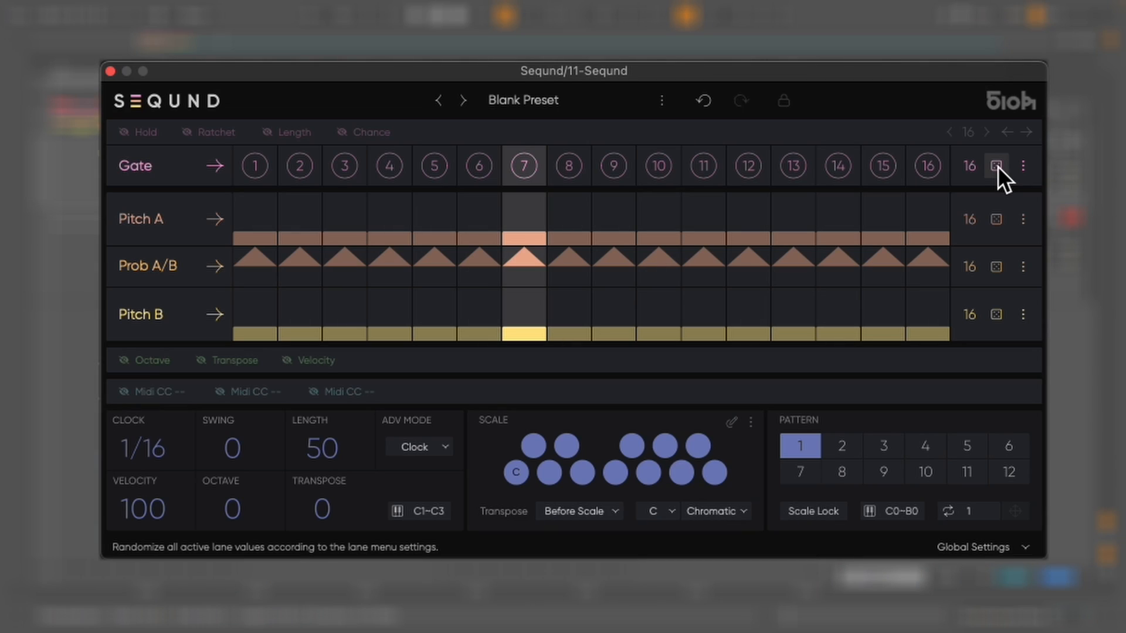
left_click(965, 142)
- Randomize the Pitch A and Pitch B lanes and shift Prob A/B fully to Pitch B on steps 1 to 12
left_click(996, 221)
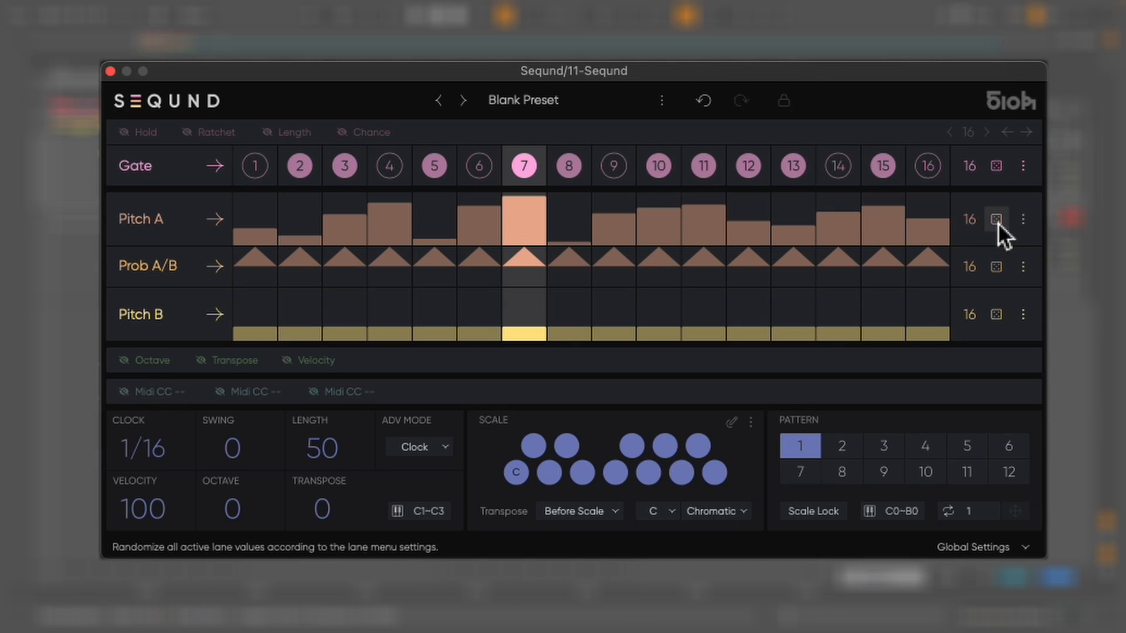
left_click(996, 315)
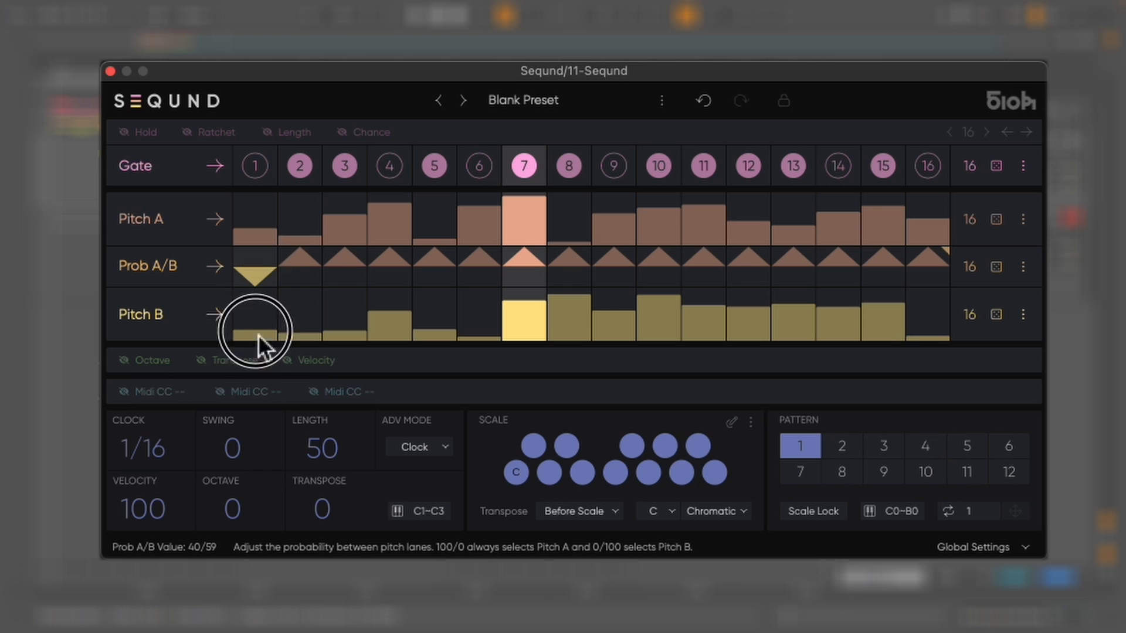
left_click_drag(255, 343, 744, 422)
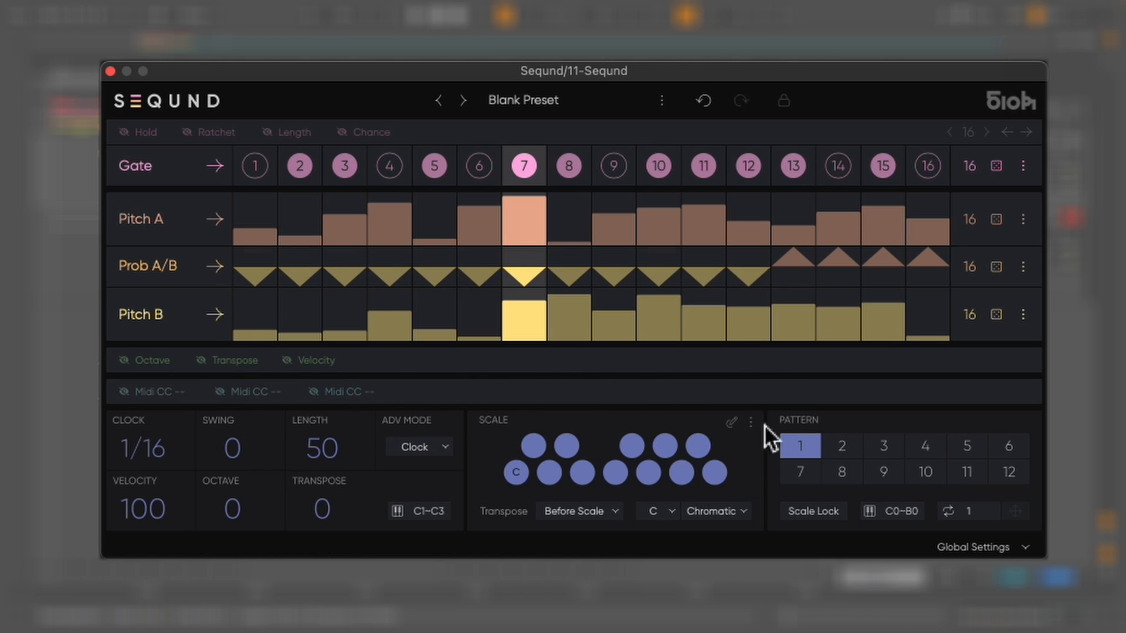
- Change the scale from the factory list to Minor Blues and start playback
left_click(718, 515)
mouse_move(760, 533)
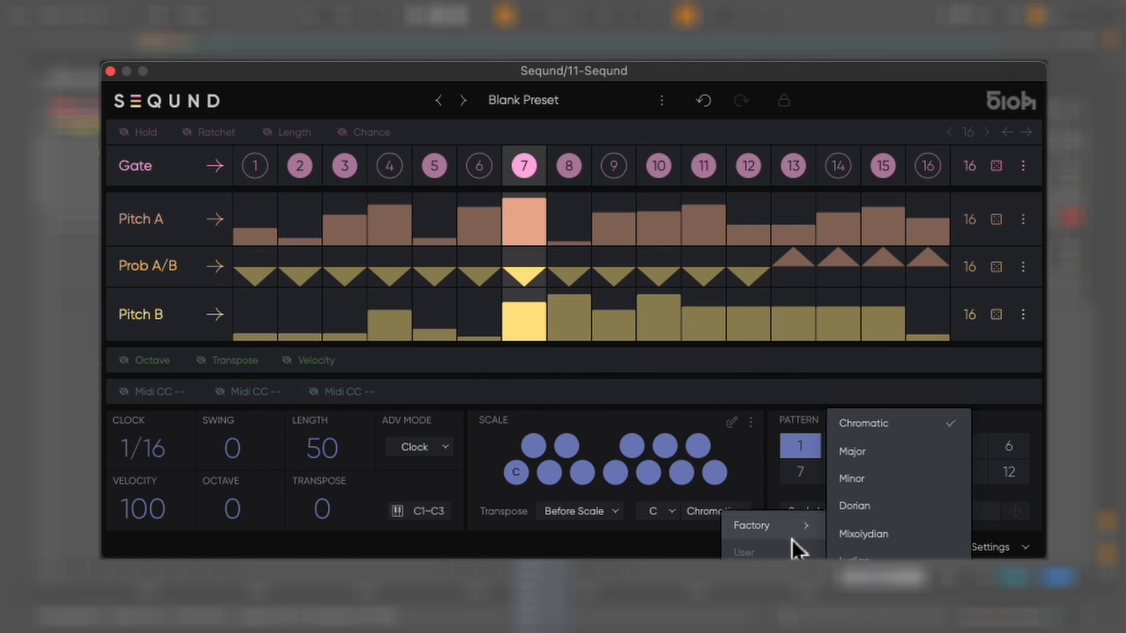
key("space")
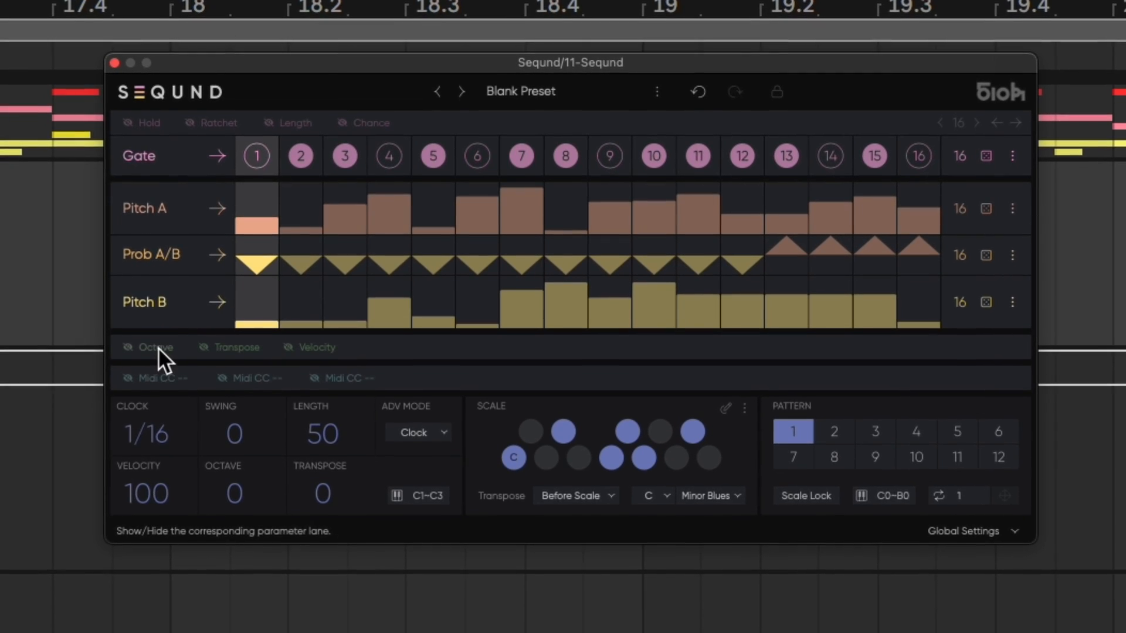
- Show the Octave, Transpose and Velocity lanes
left_click(153, 353)
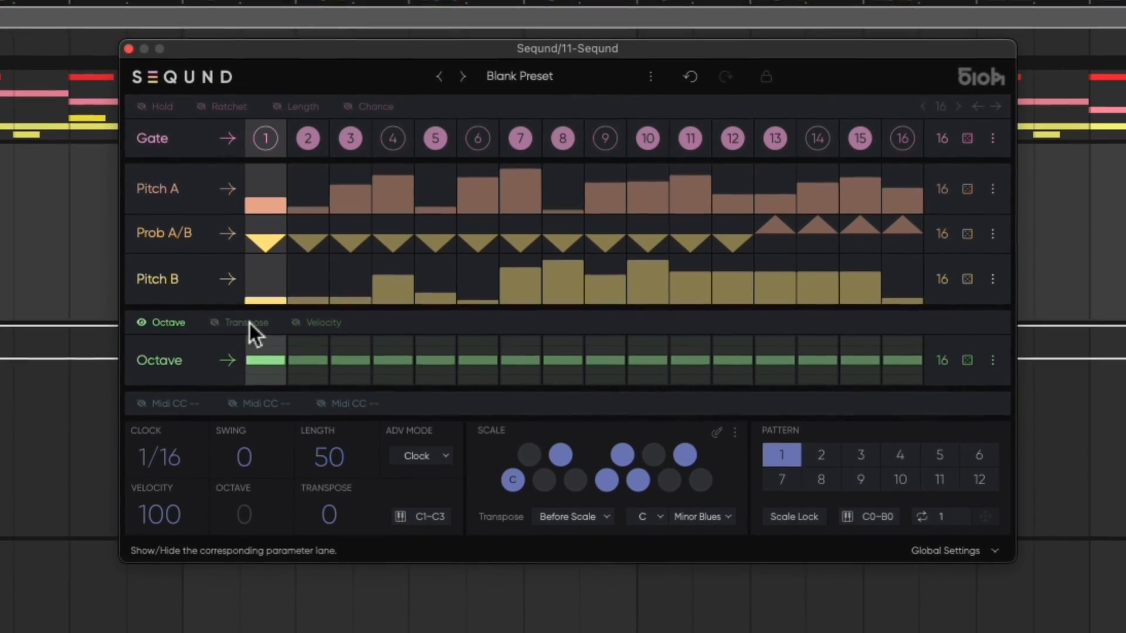
left_click(243, 329)
left_click(328, 306)
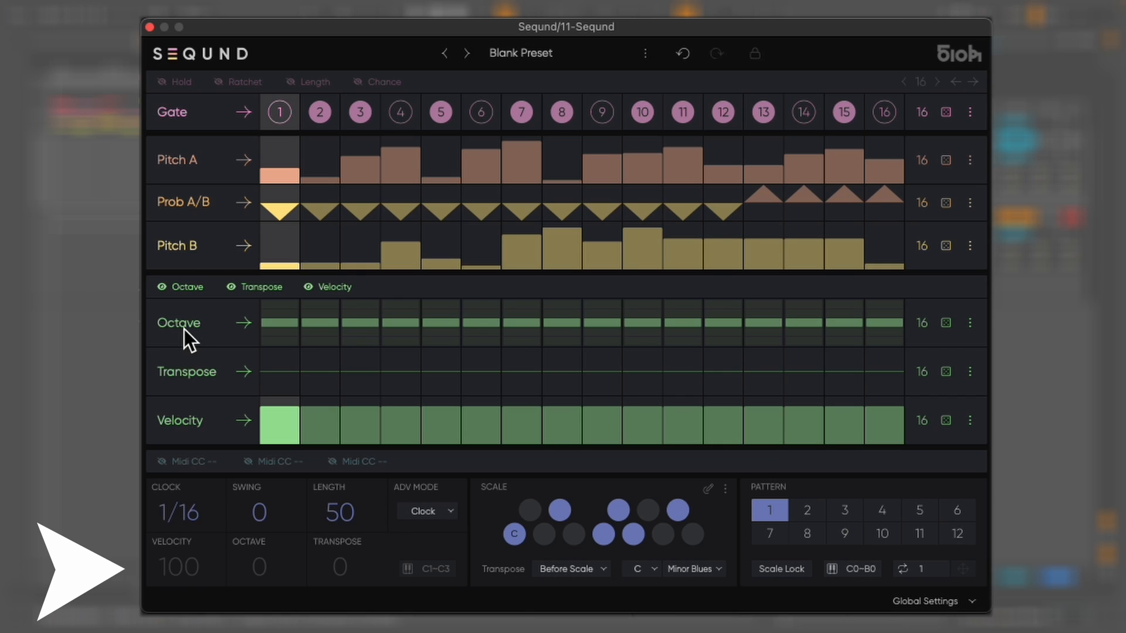
- Draw descending octaves from 2 on steps 1 to 5 of the Octave lane and shorten the lane to 5 steps
left_click(280, 304)
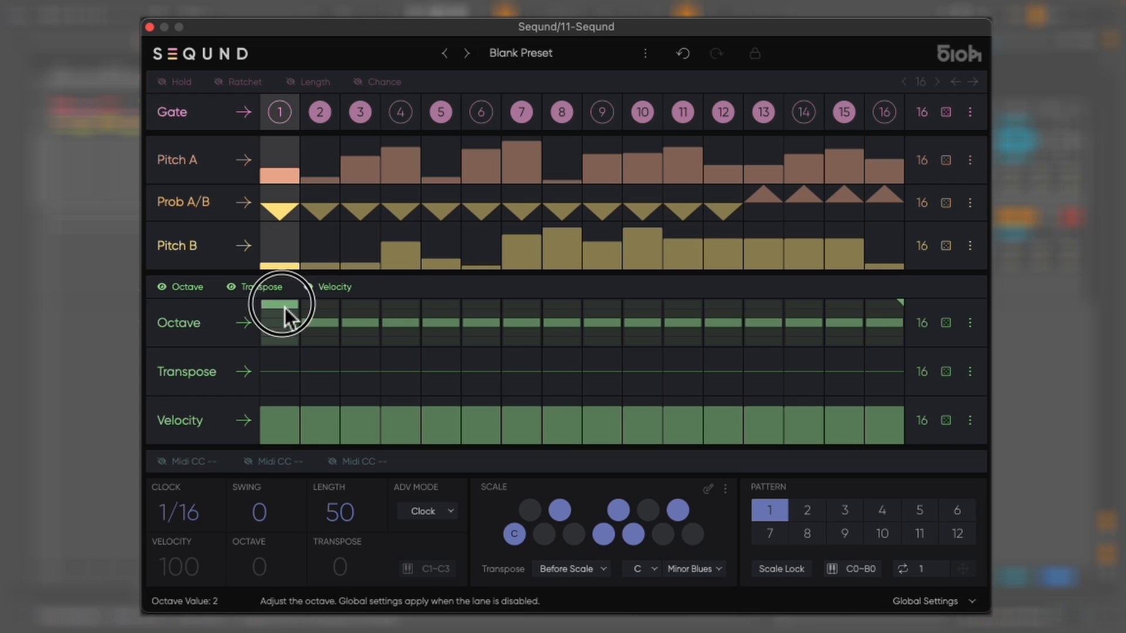
left_click(329, 314)
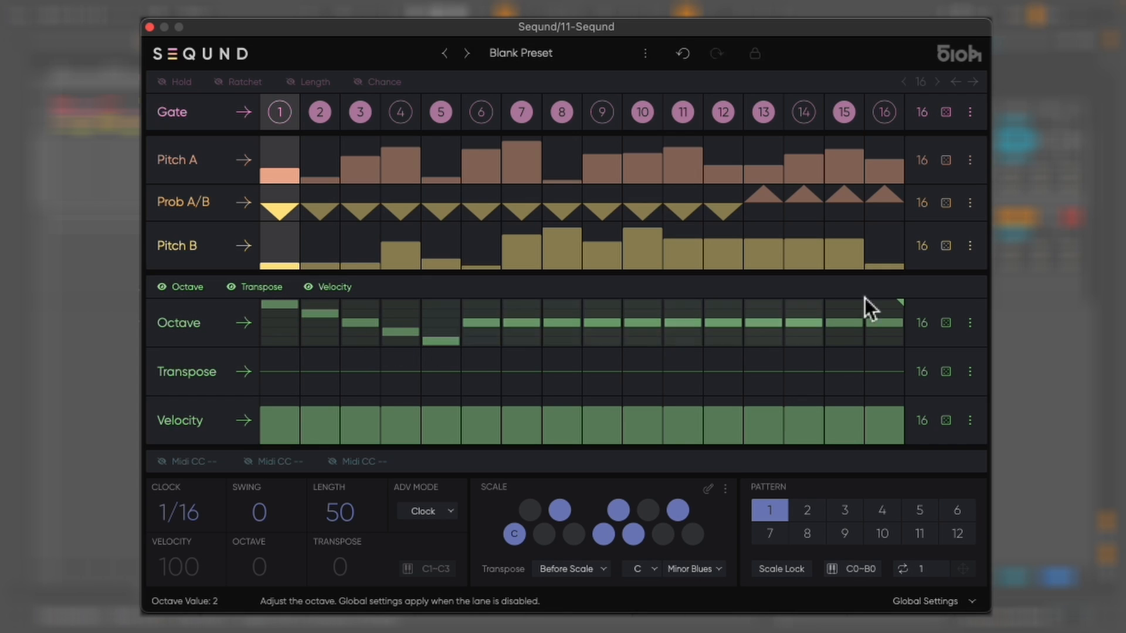
left_click_drag(903, 305, 461, 308)
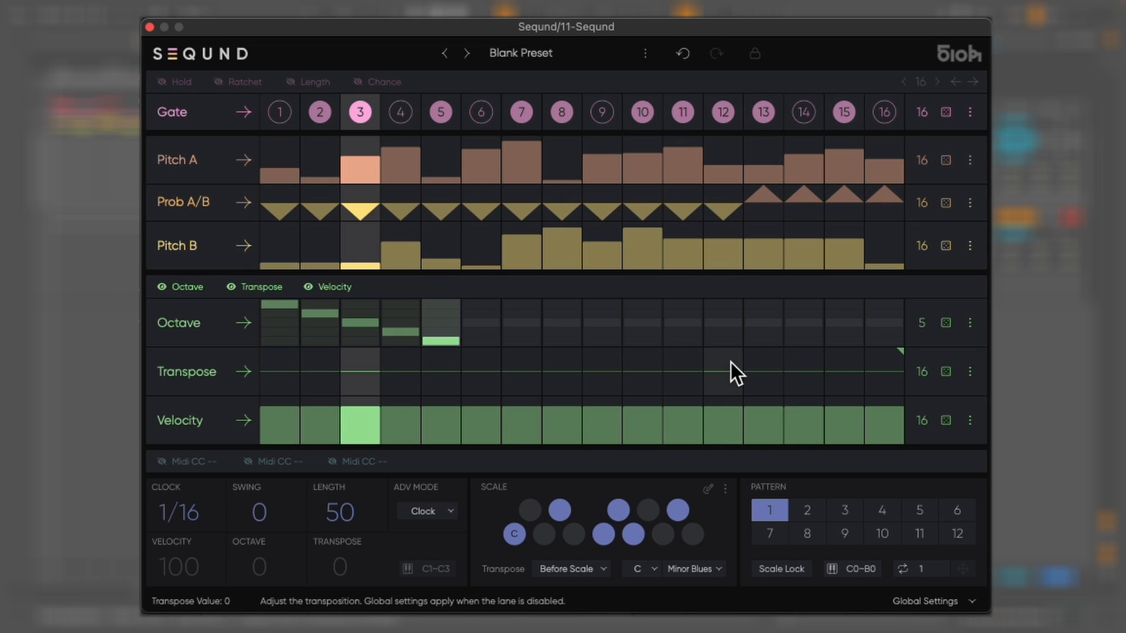
- Set steps 8, 10 and 12 of the Transpose lane to +12 and randomize the Velocity lane
left_click_drag(730, 363, 730, 331)
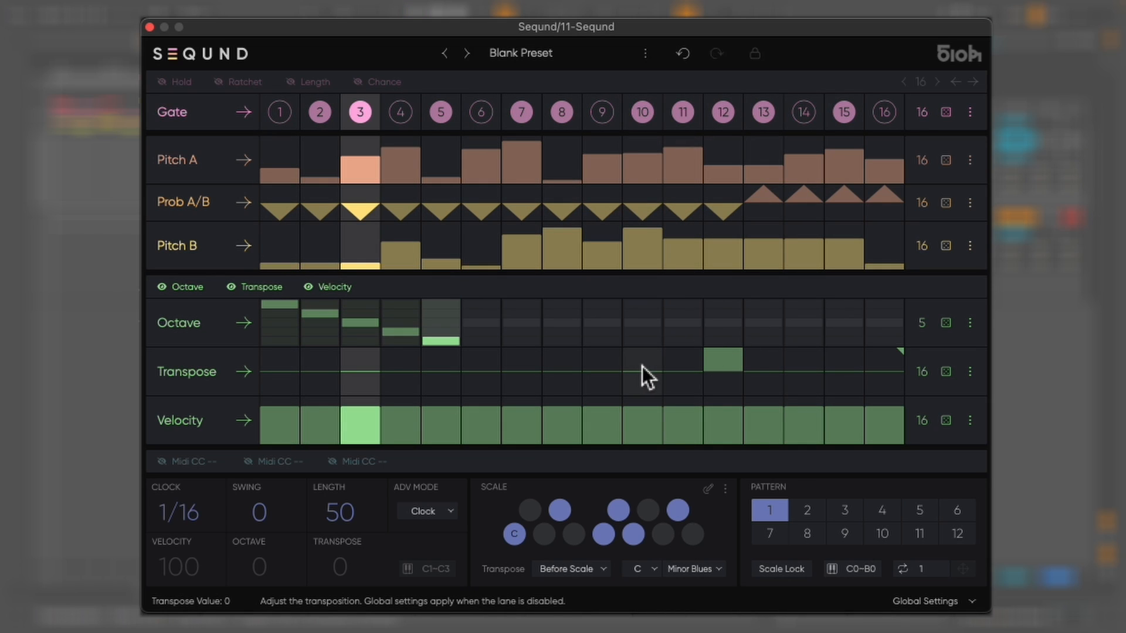
left_click_drag(648, 378, 642, 285)
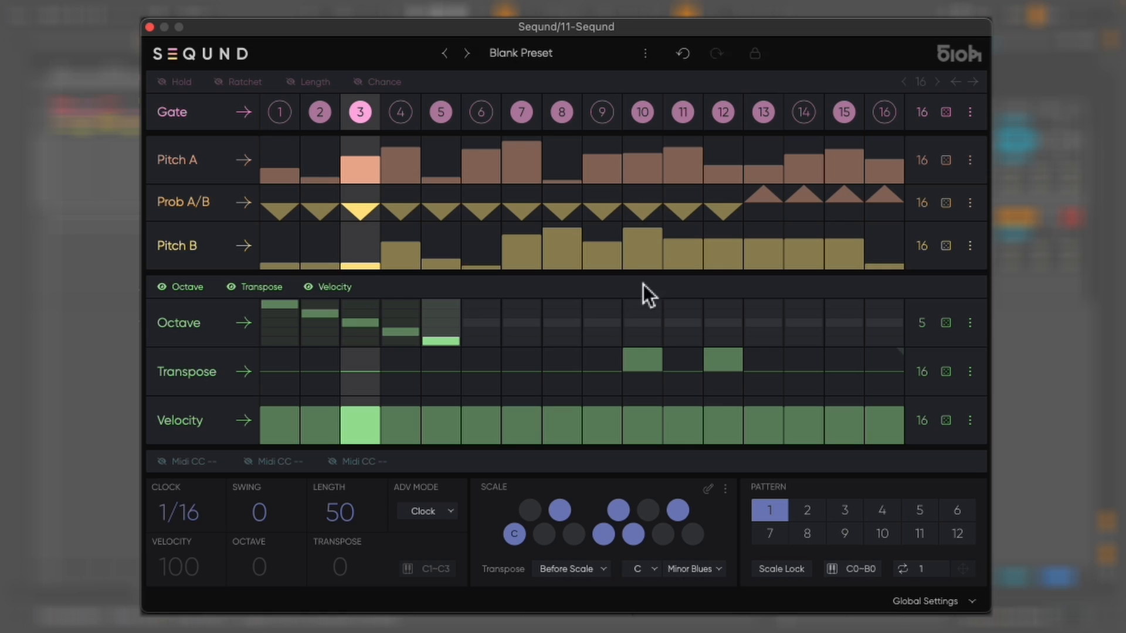
left_click(565, 364)
left_click_drag(564, 364, 573, 297)
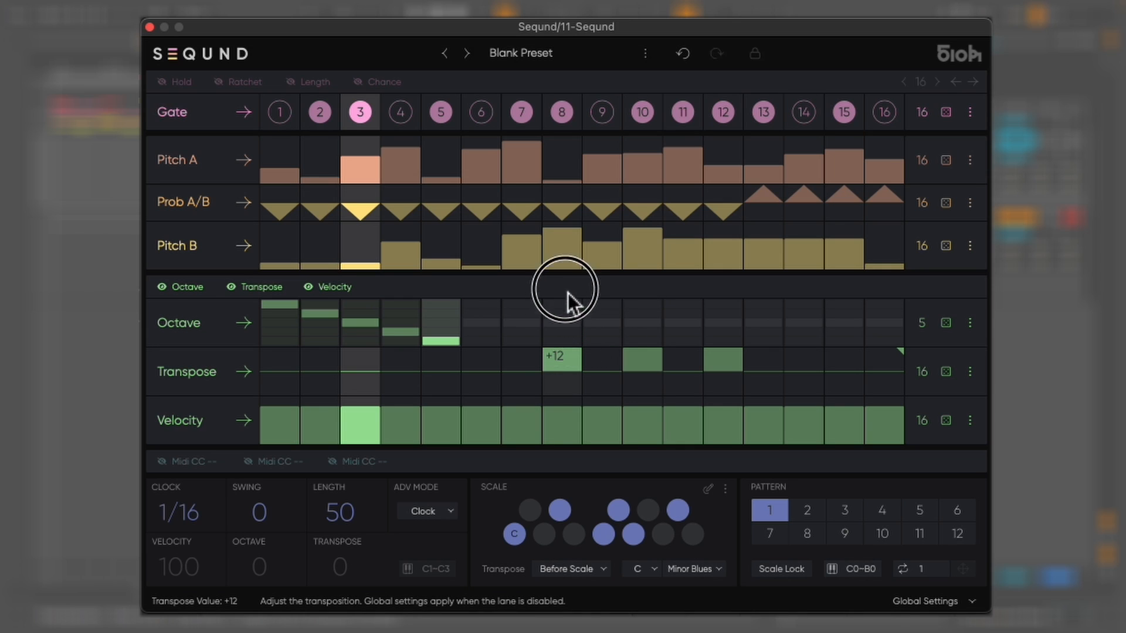
left_click(948, 426)
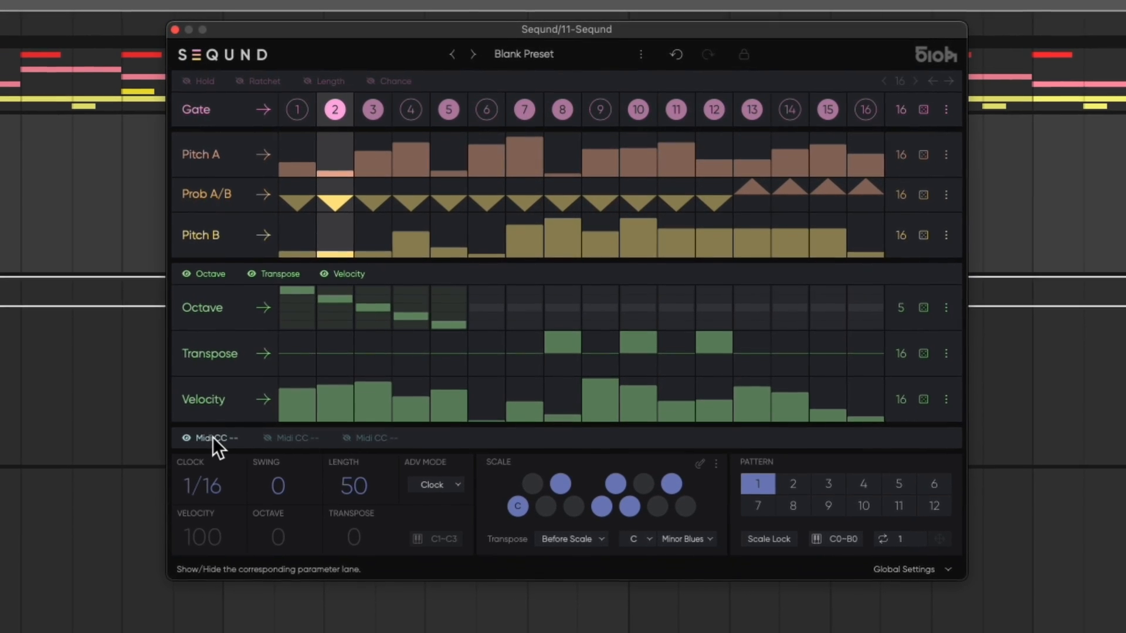
- Show all three Midi CC lanes
left_click(212, 438)
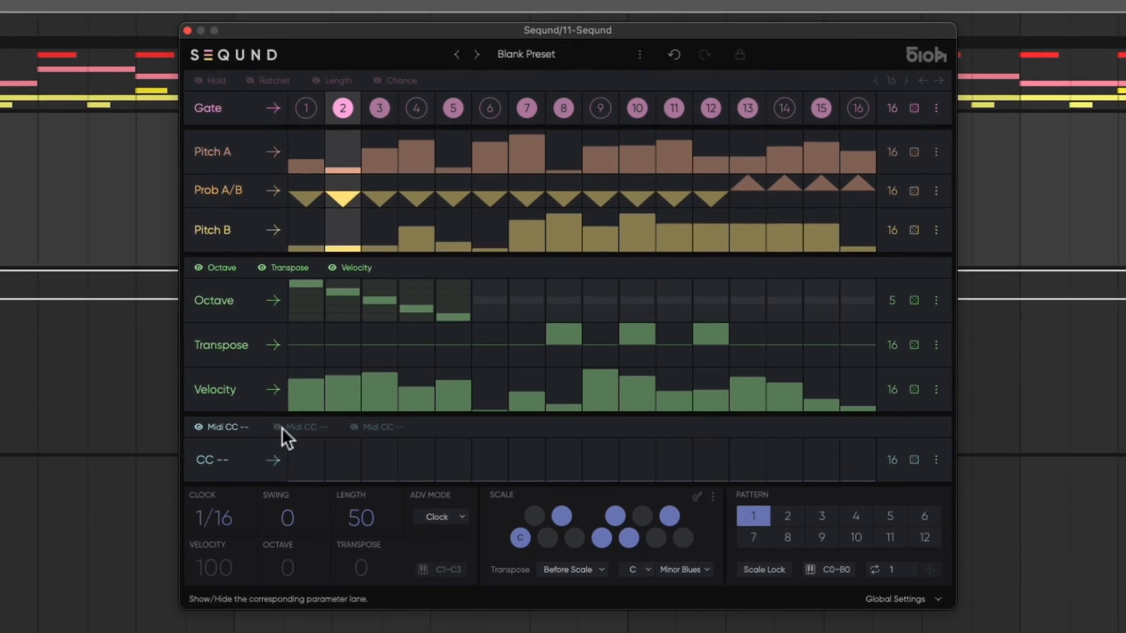
left_click(296, 426)
left_click(375, 428)
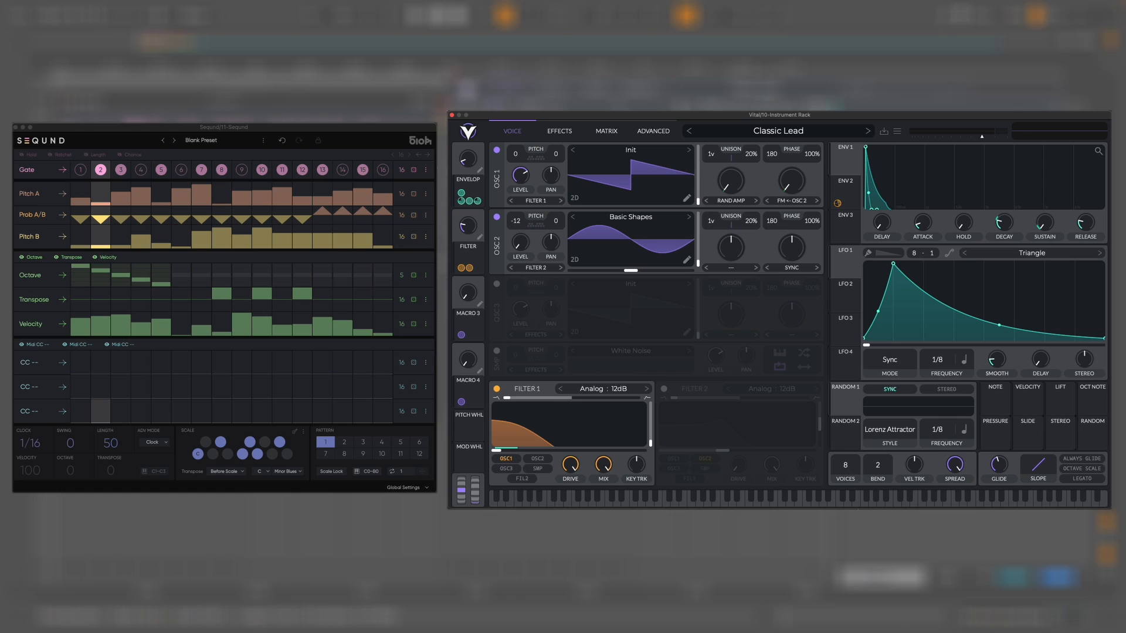
- Assign the first Midi CC lane to CC 1 and randomize its values
left_click(39, 362)
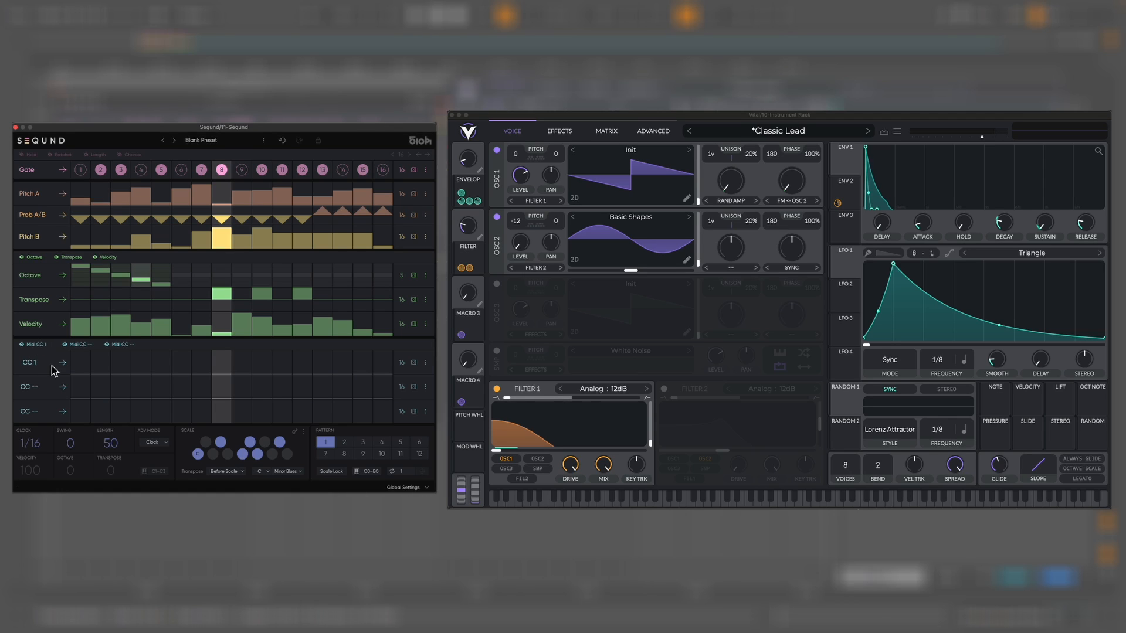
left_click(414, 363)
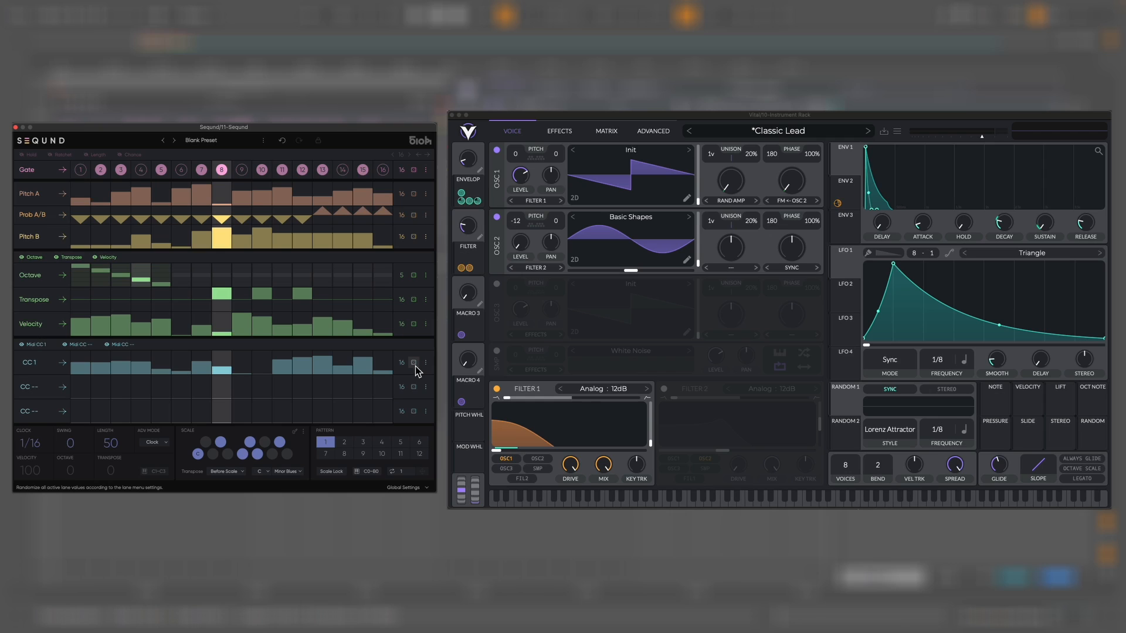
- In the Vital synth, map the Envelop macro to the incoming CC 1 with MIDI learn
left_click(476, 230)
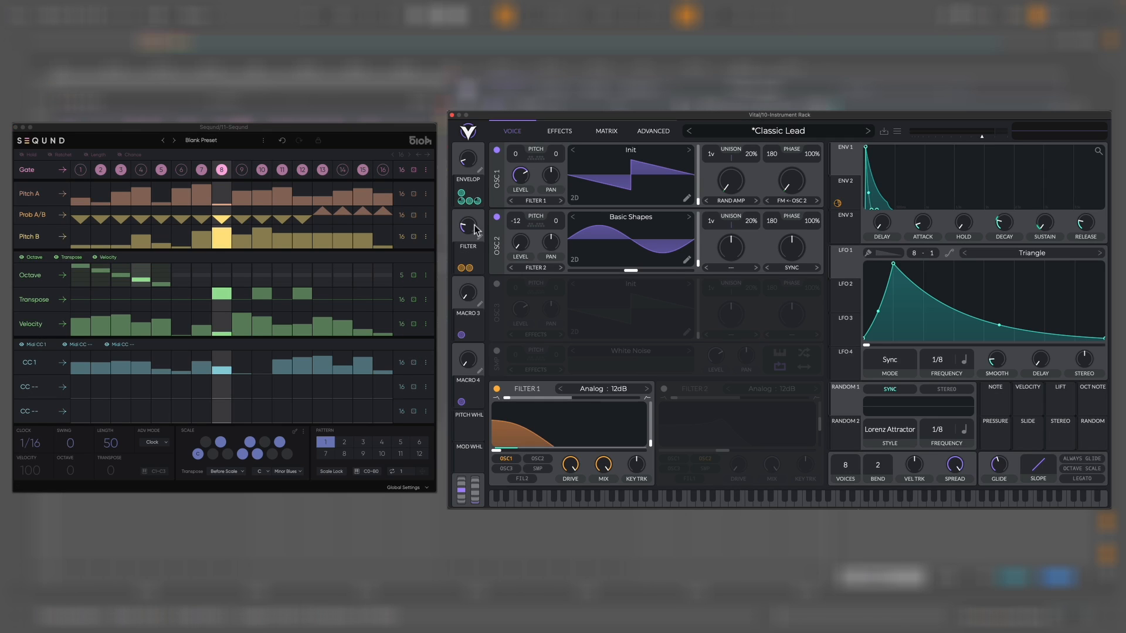
right_click(470, 170)
left_click(490, 187)
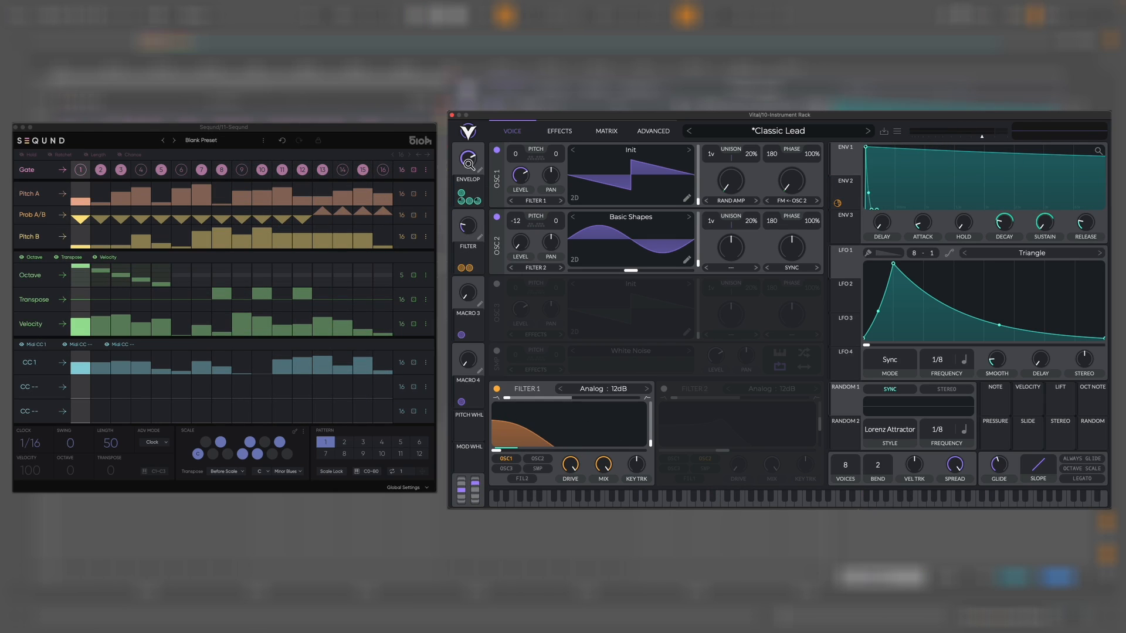
- Lower the maximum range of the CC 1 lane in its lane settings
left_click(425, 363)
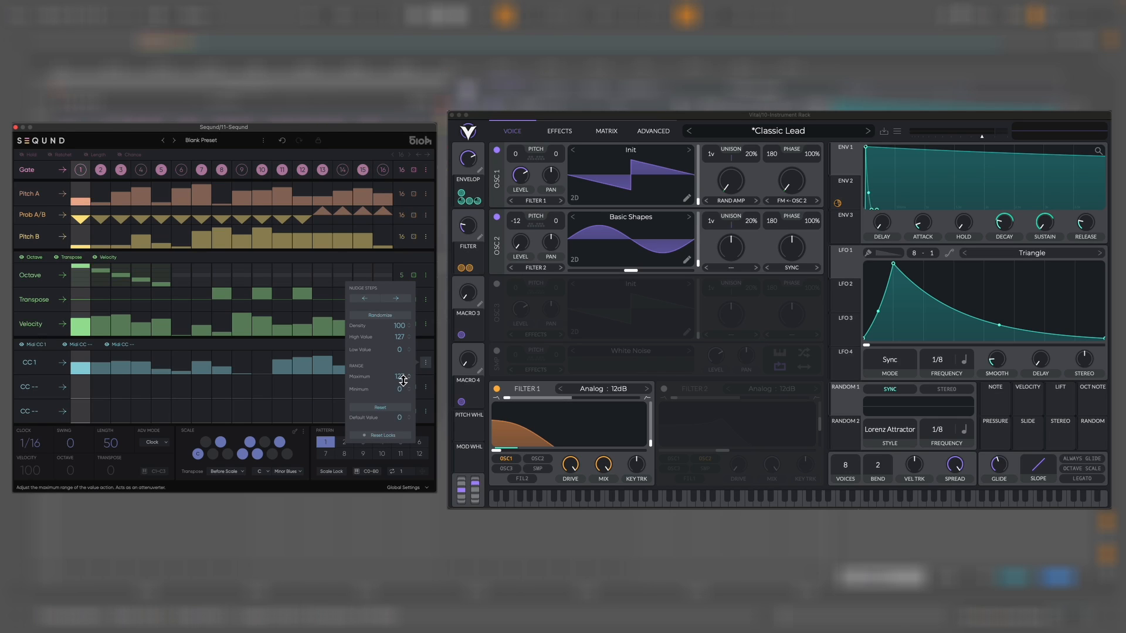
left_click_drag(402, 384, 402, 423)
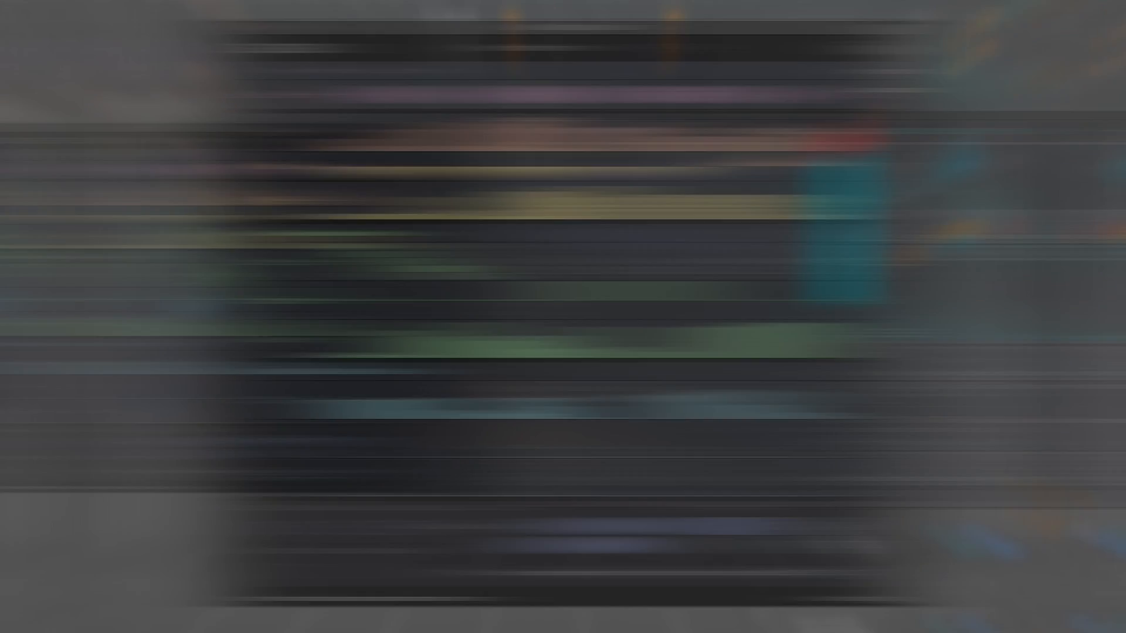
- Randomize the Velocity lane again, then undo and redo the last randomization
left_click(873, 340)
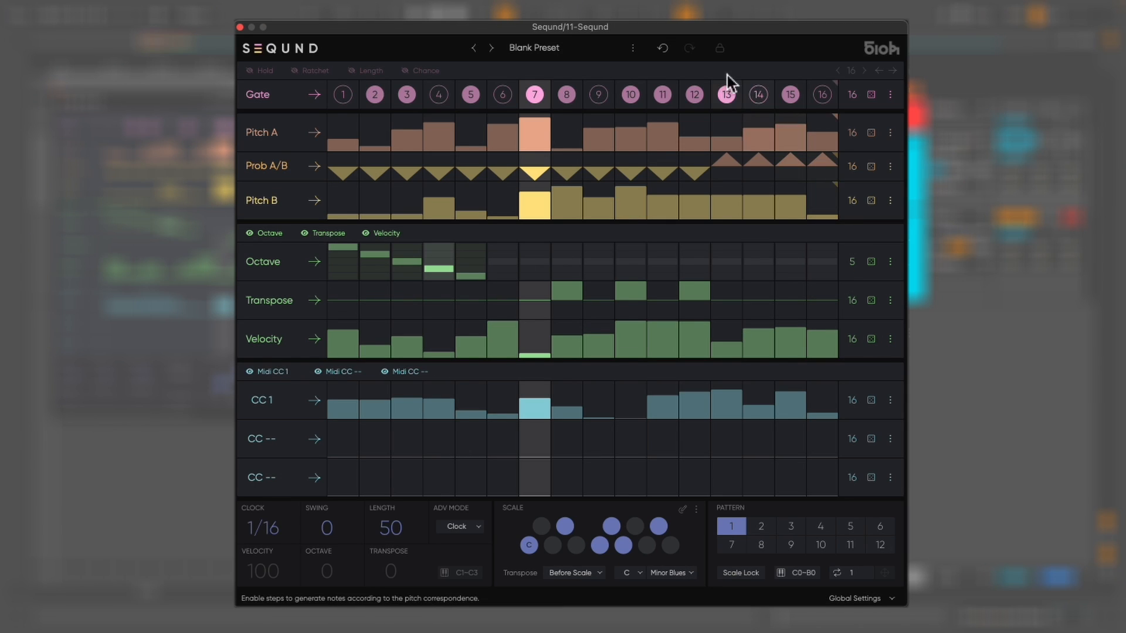
left_click(663, 49)
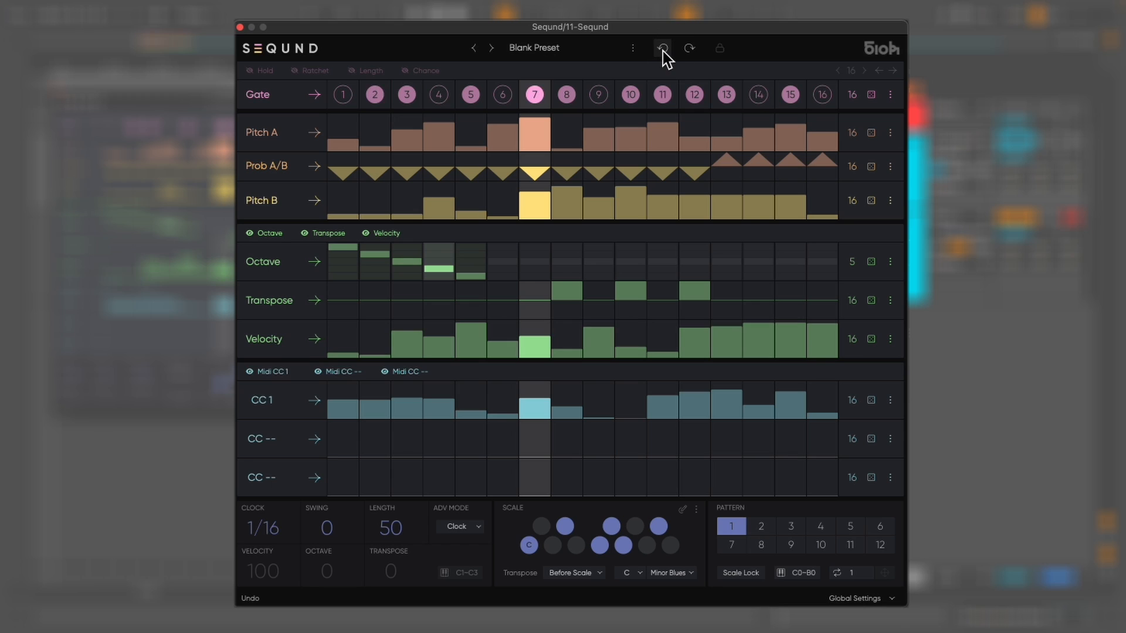
left_click(695, 51)
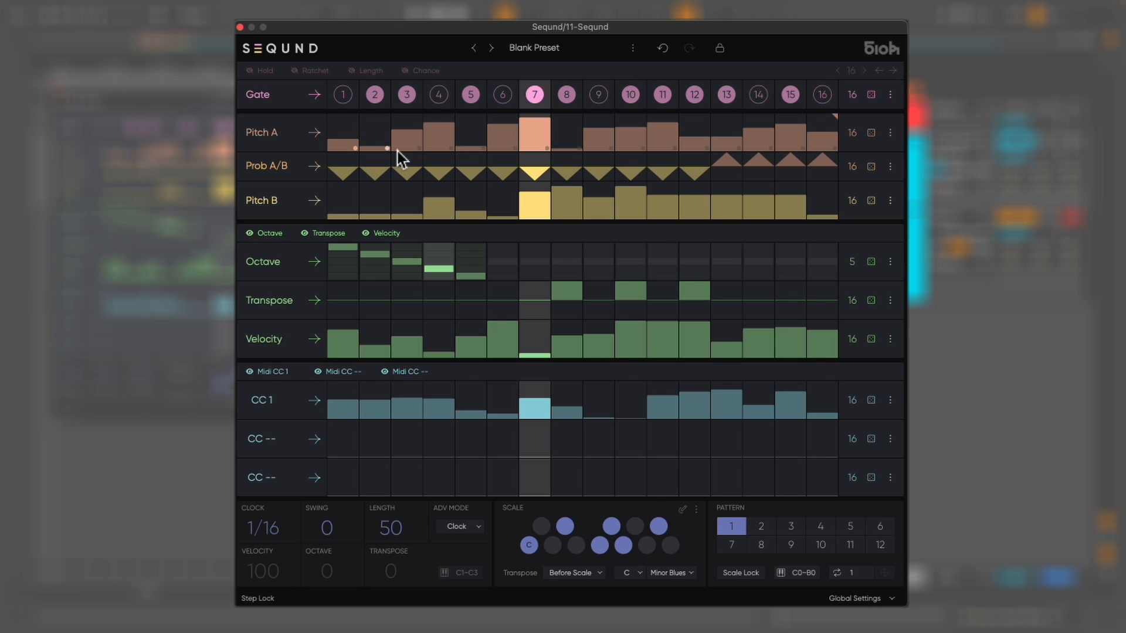
- Lock steps 1 to 4 of the Pitch A lane and randomize the lane's remaining steps several times
left_click(418, 148)
left_click(871, 134)
left_click(871, 133)
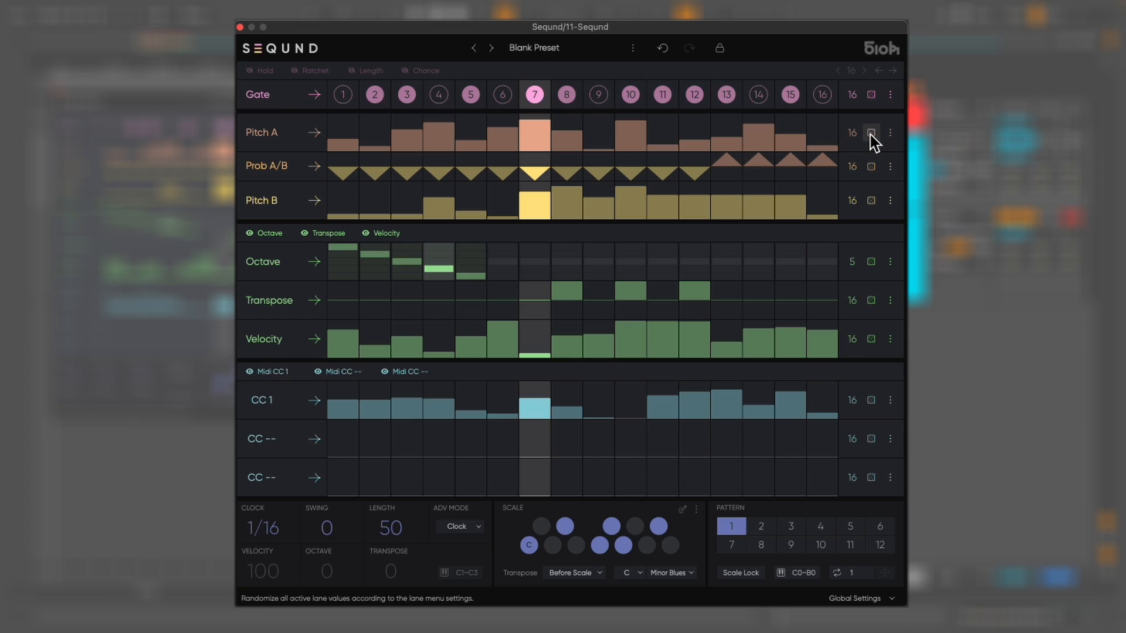
left_click(871, 134)
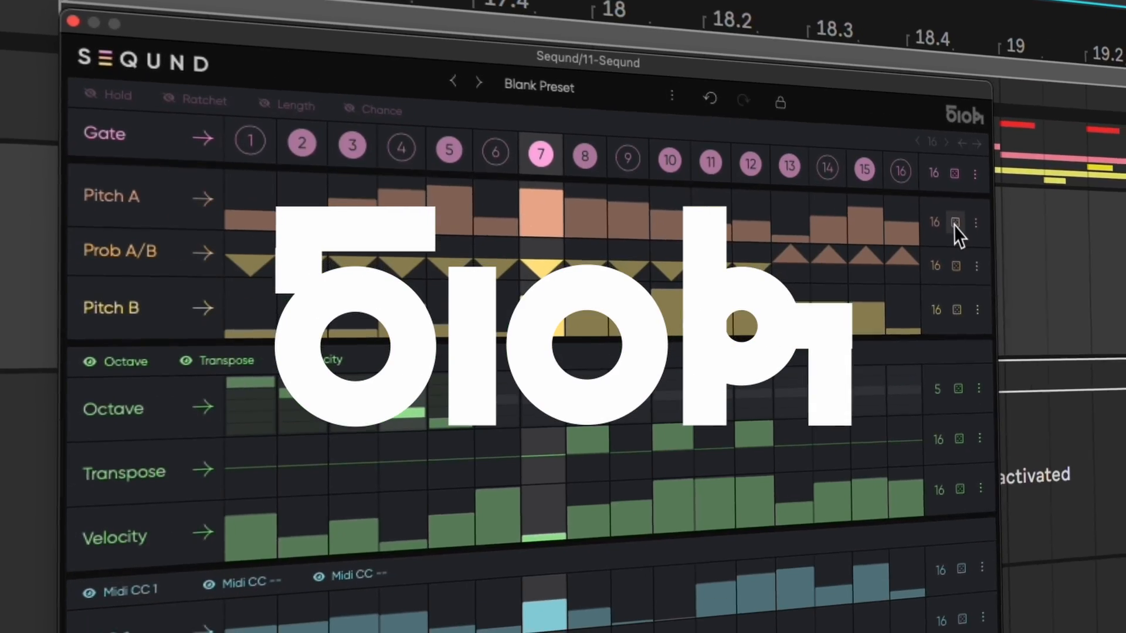